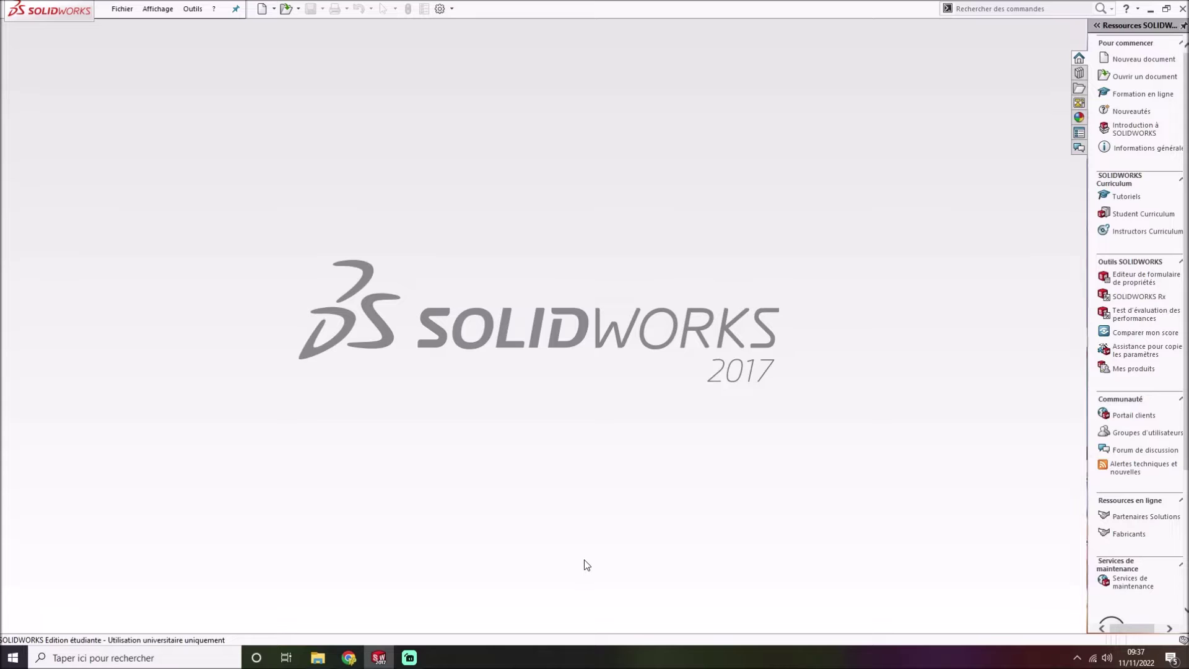
# Step: Create a new document from the part template
pyautogui.click(115, 10)
pyautogui.click(127, 29)
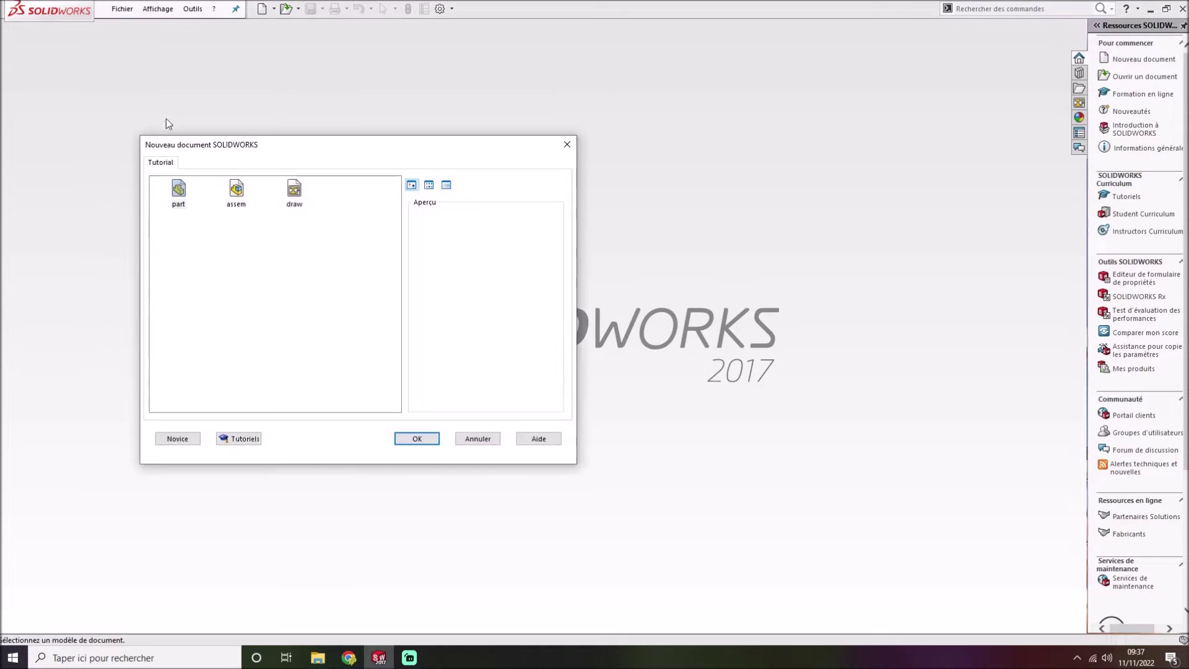
pyautogui.click(174, 198)
pyautogui.click(411, 439)
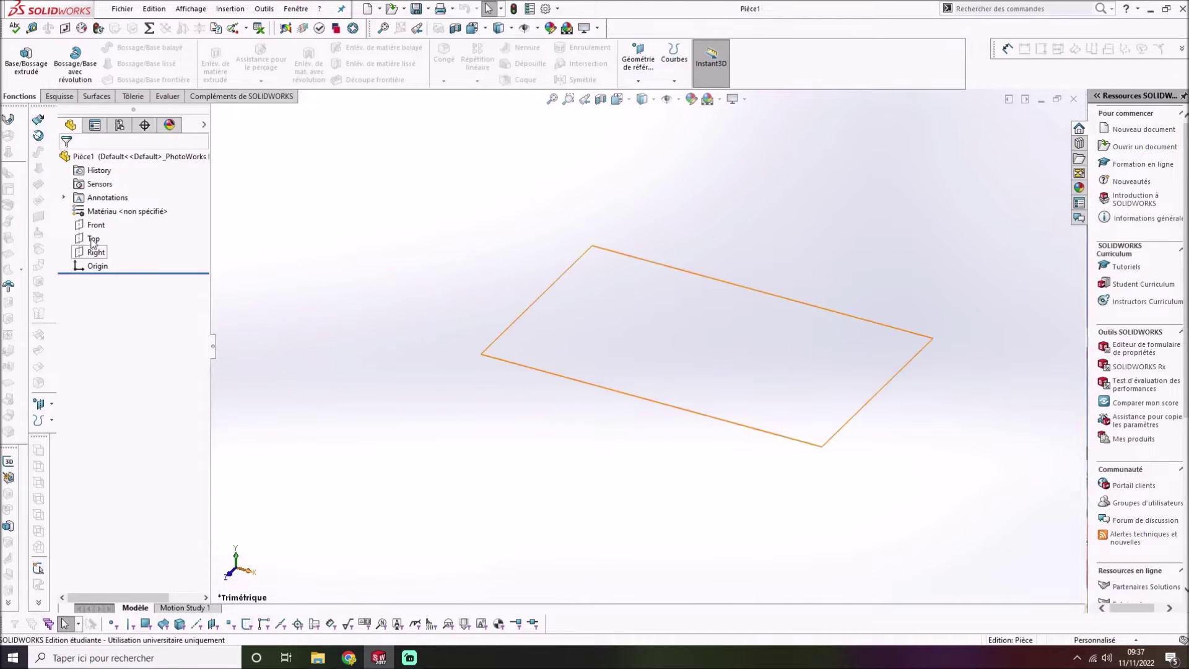
# Step: Start a sketch on the Front plane and draw a three-point arc of about 20 mm radius rising from the origin, spanning about 77°
pyautogui.click(94, 226)
pyautogui.click(104, 209)
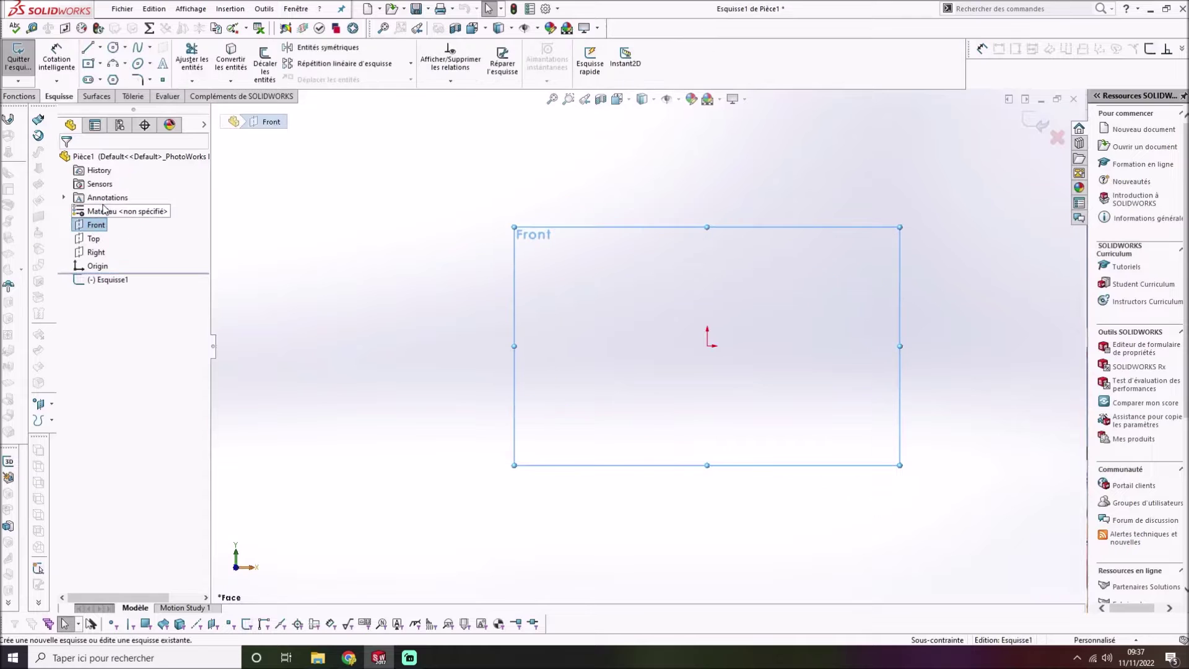
pyautogui.scroll(-2, 760, 336)
pyautogui.scroll(-1, 767, 355)
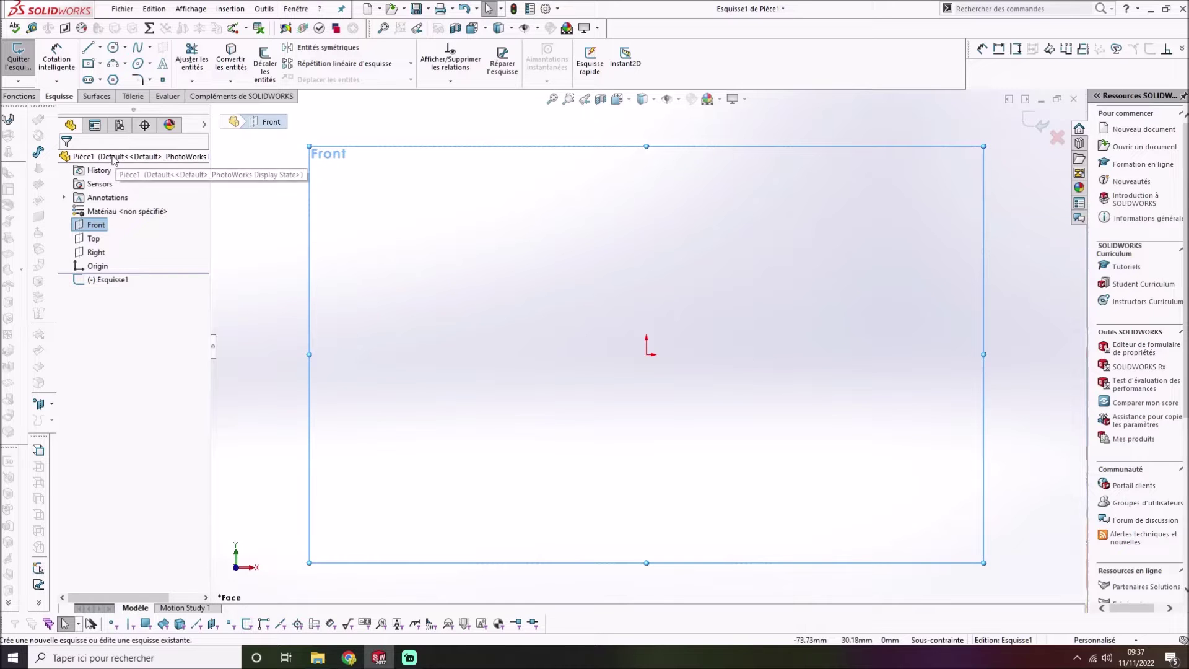
pyautogui.click(113, 65)
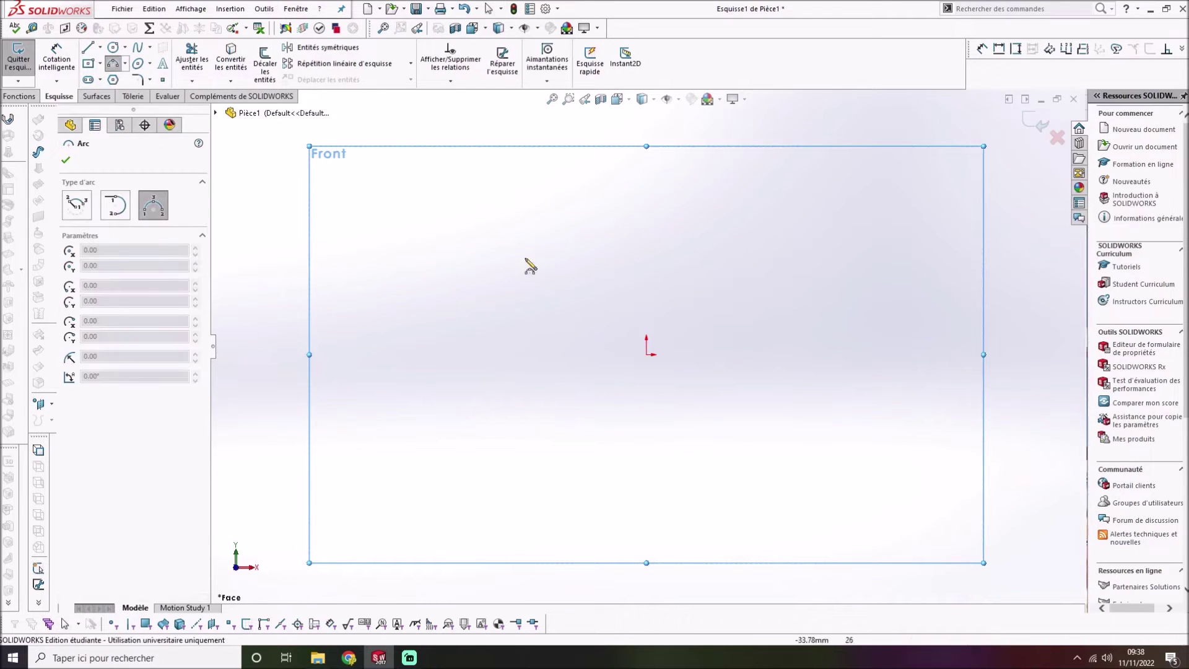
pyautogui.click(647, 335)
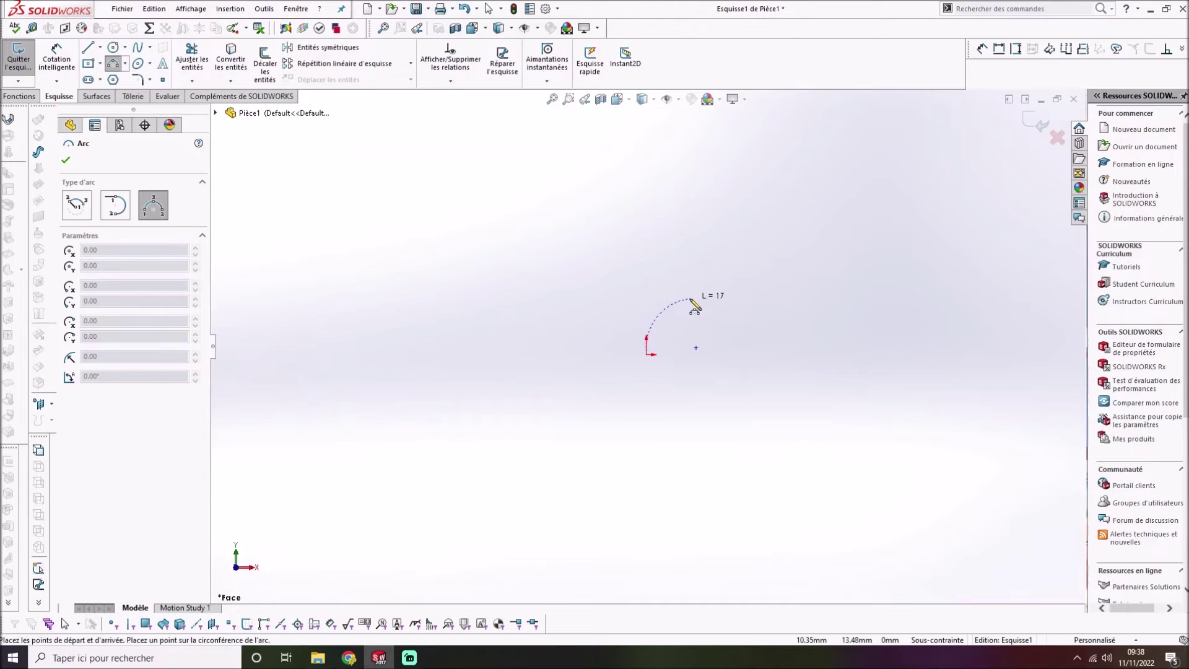
pyautogui.click(726, 290)
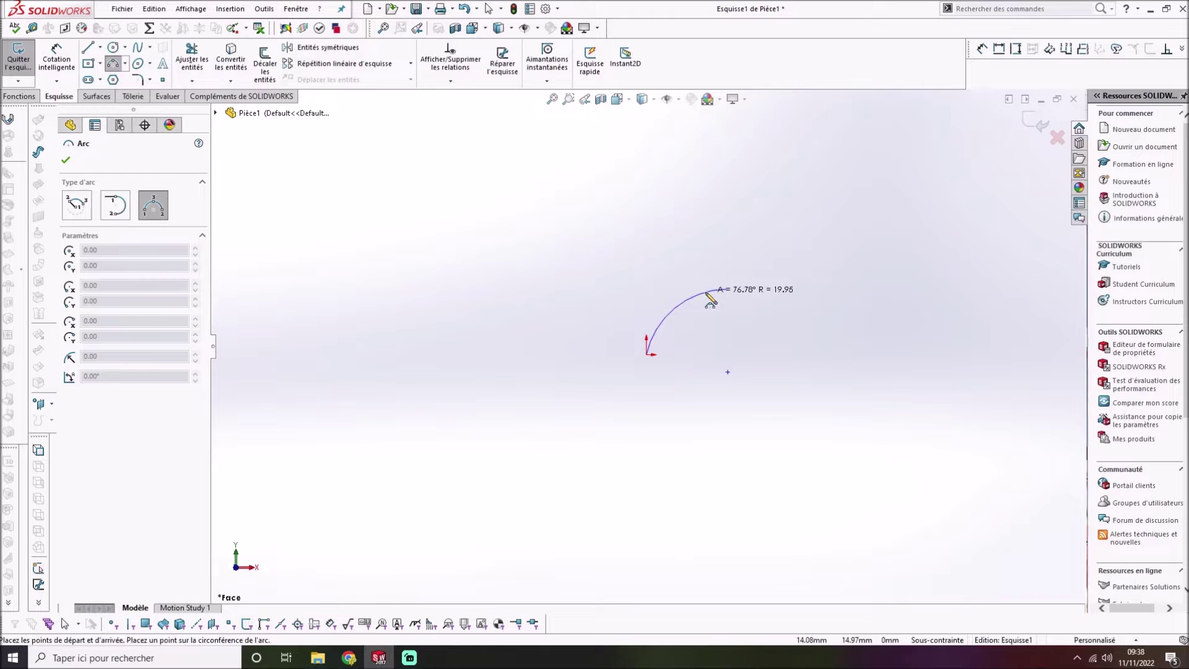
pyautogui.click(711, 304)
pyautogui.press('Escape')
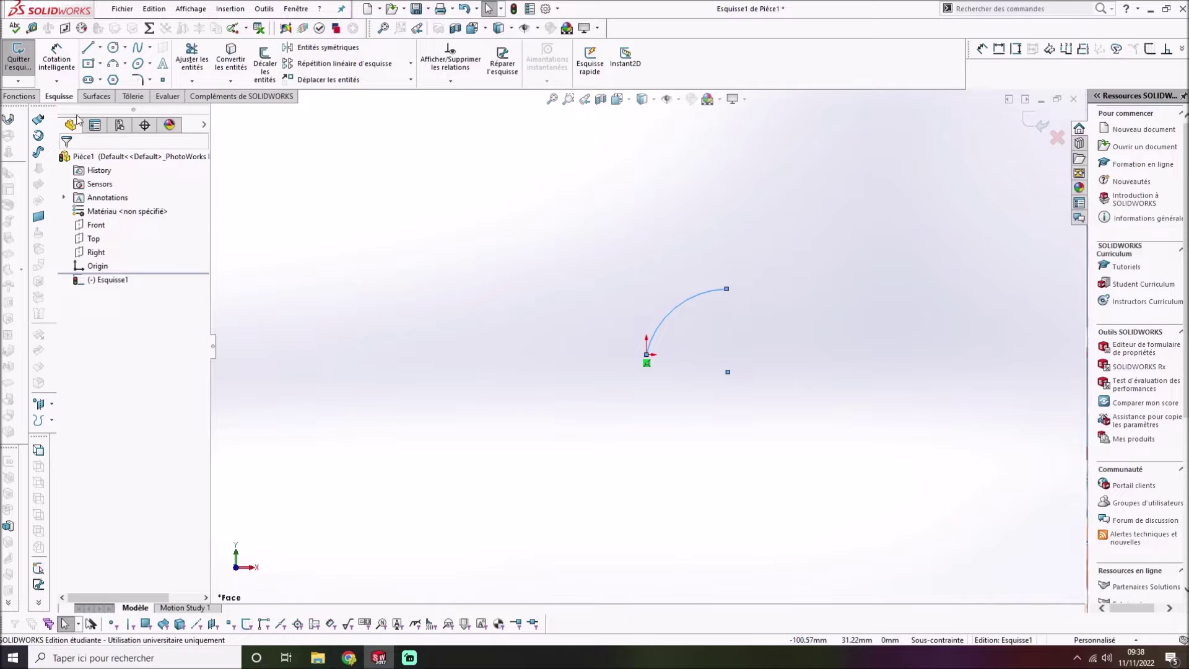
# Step: Draw a slightly rising line from the arc's upper end to about X 58.5, Y 18.5 mm
pyautogui.click(91, 51)
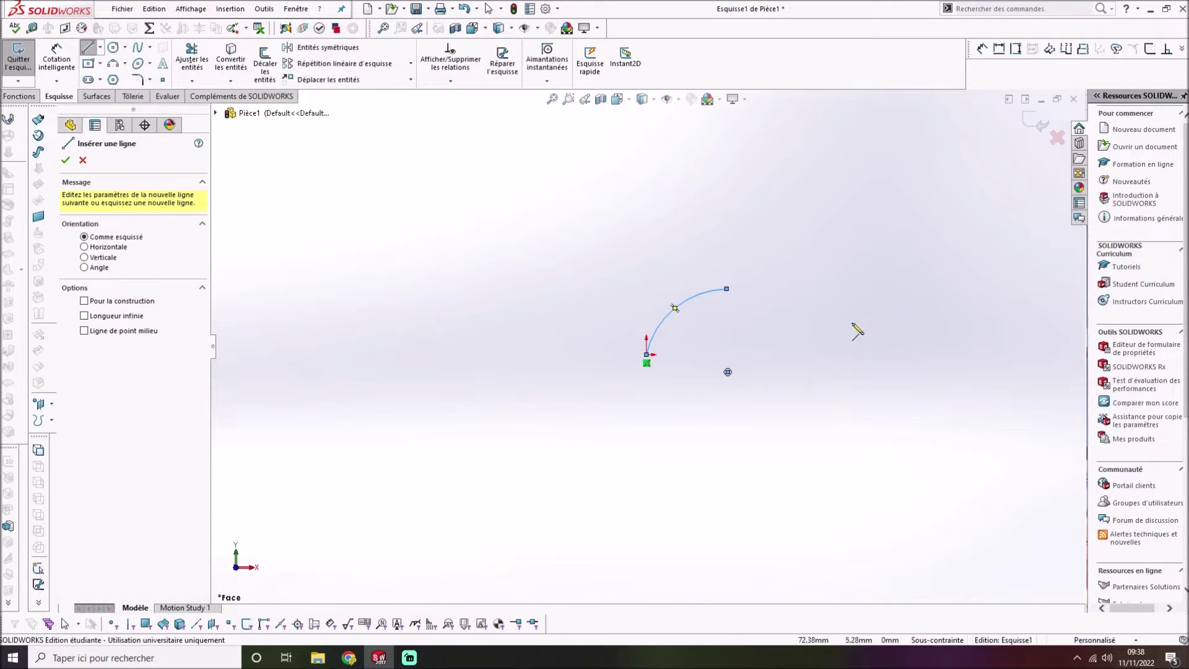
pyautogui.click(728, 289)
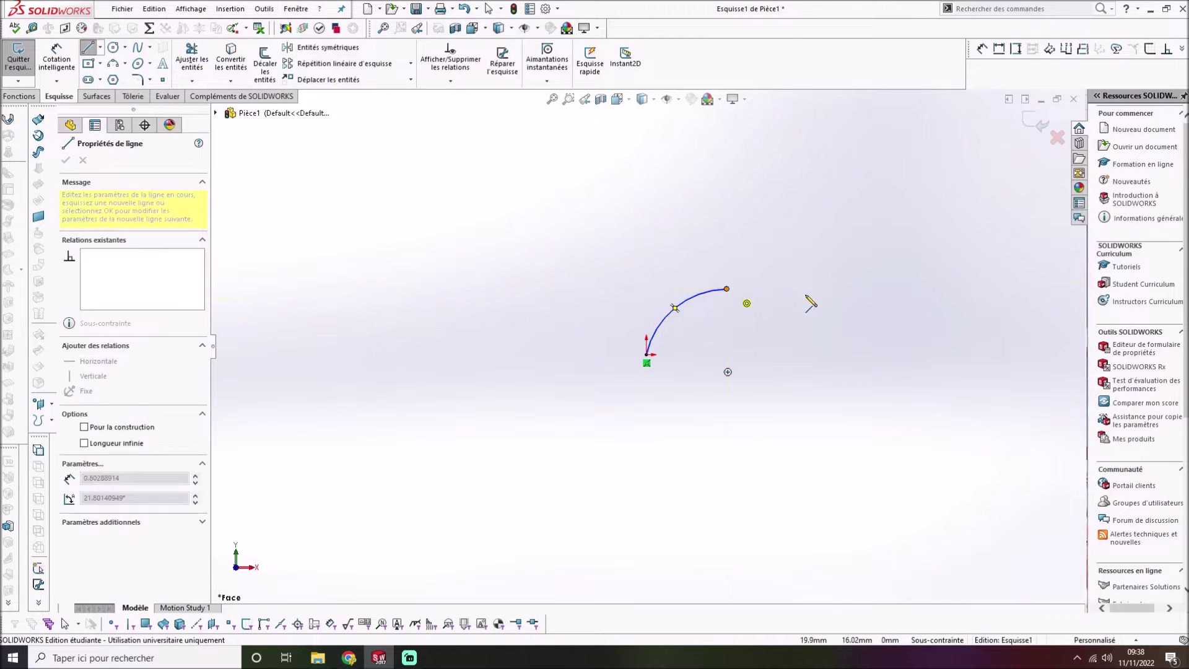
pyautogui.click(891, 277)
pyautogui.press('Escape')
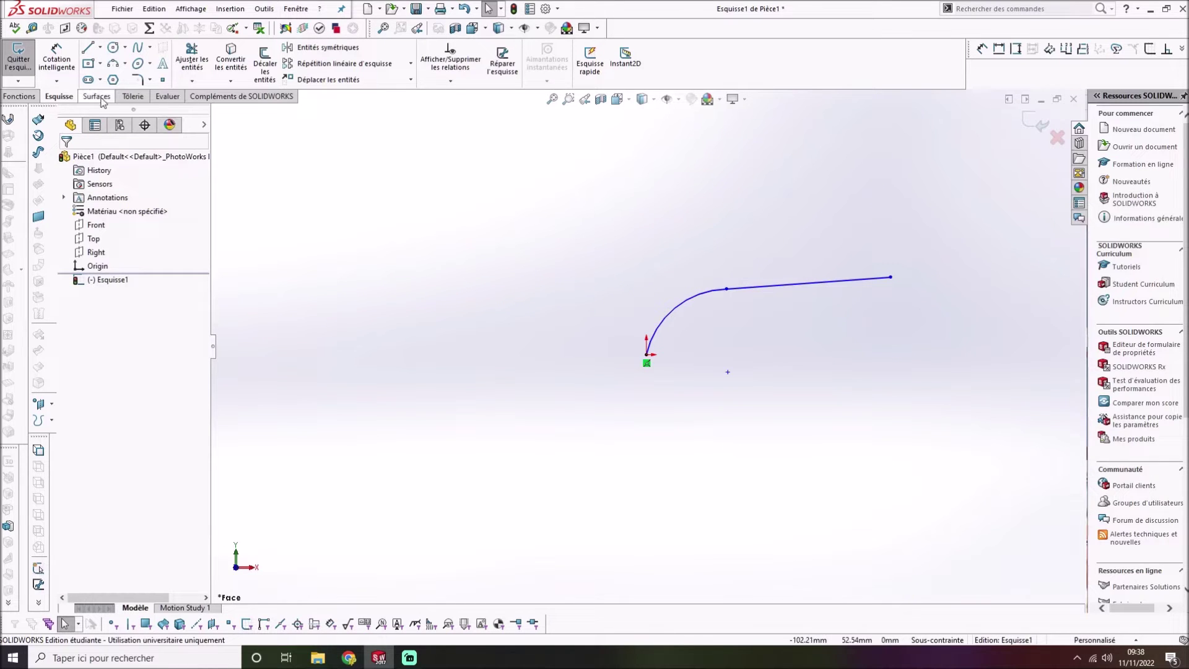
# Step: Add a three-point arc tangent to the line's free end, about 95 mm in radius, ending at about X 83.4, Y 23.8 mm
pyautogui.click(115, 64)
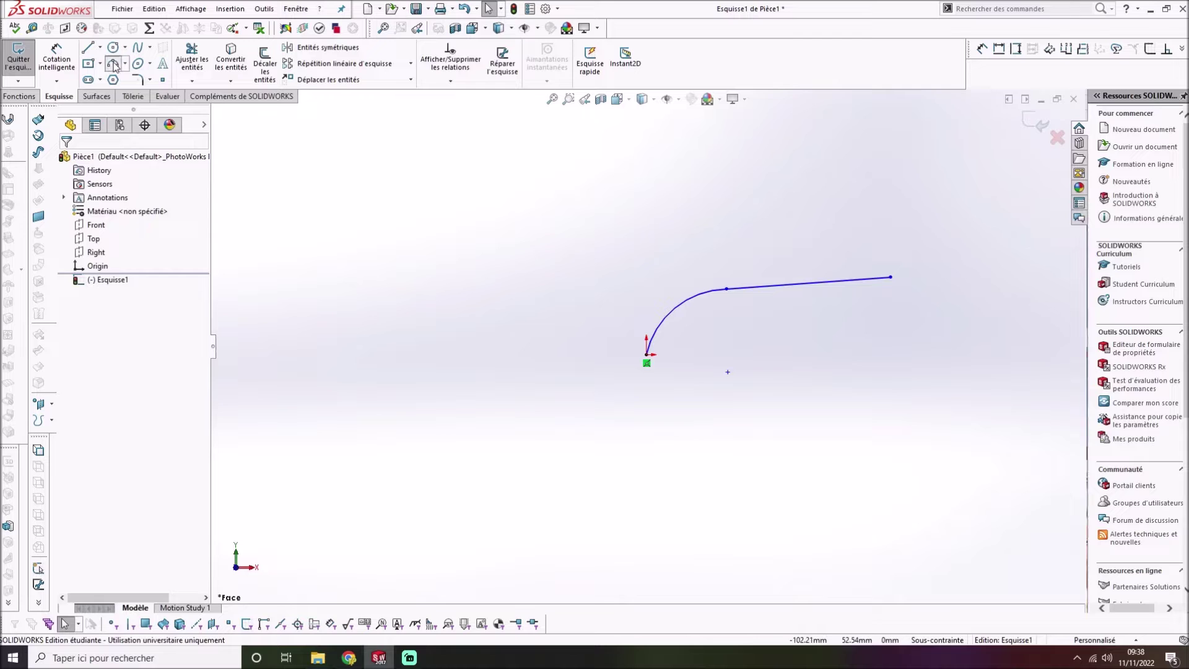
pyautogui.click(892, 279)
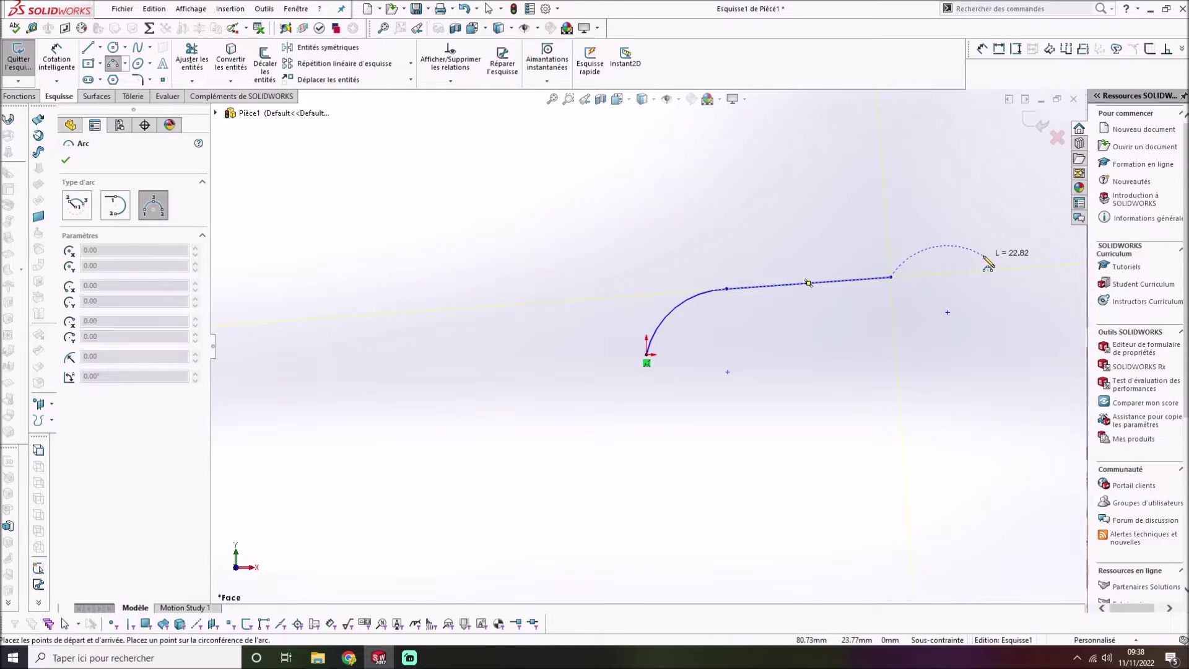
pyautogui.click(995, 258)
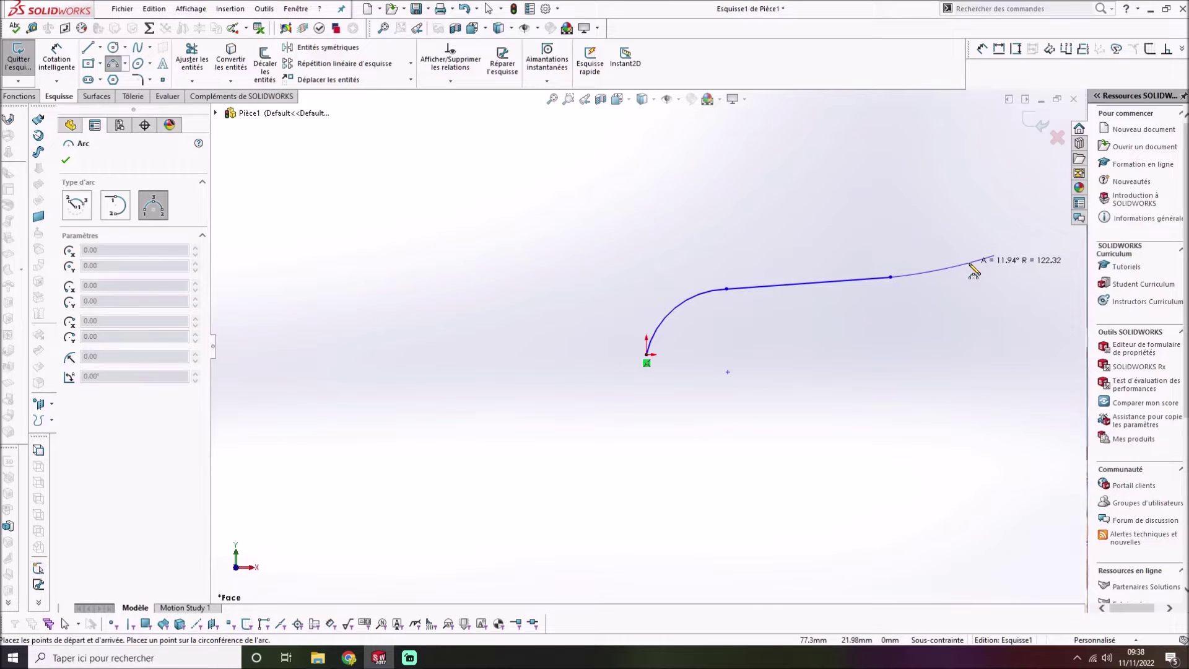
pyautogui.click(973, 271)
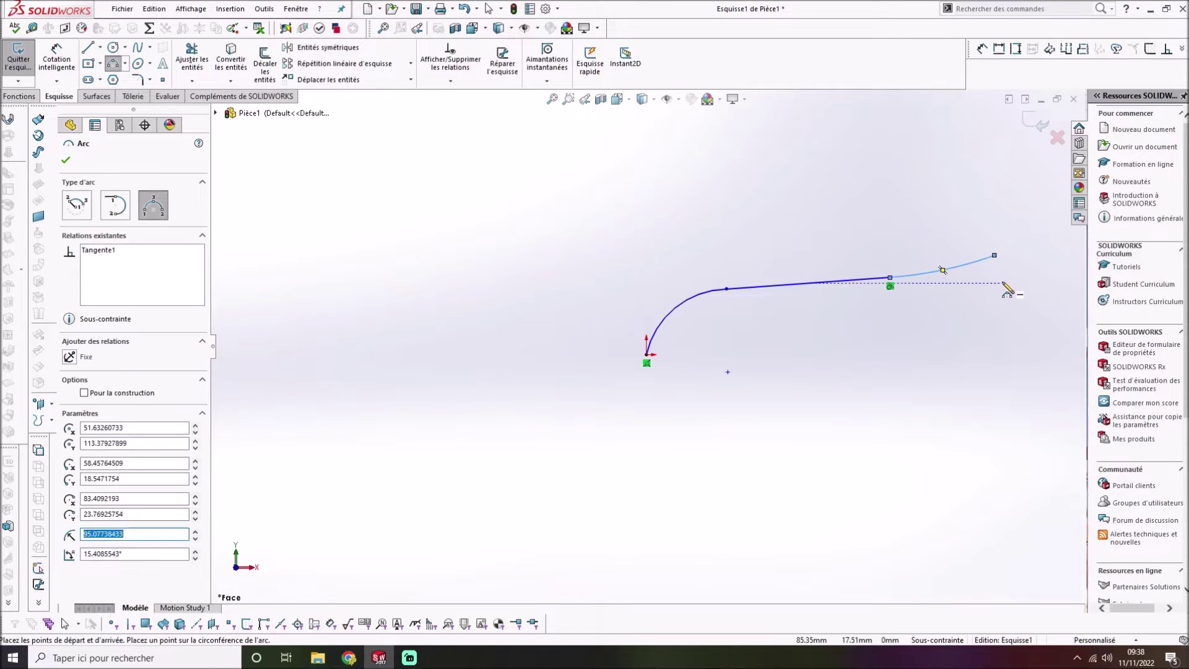
pyautogui.press('Escape')
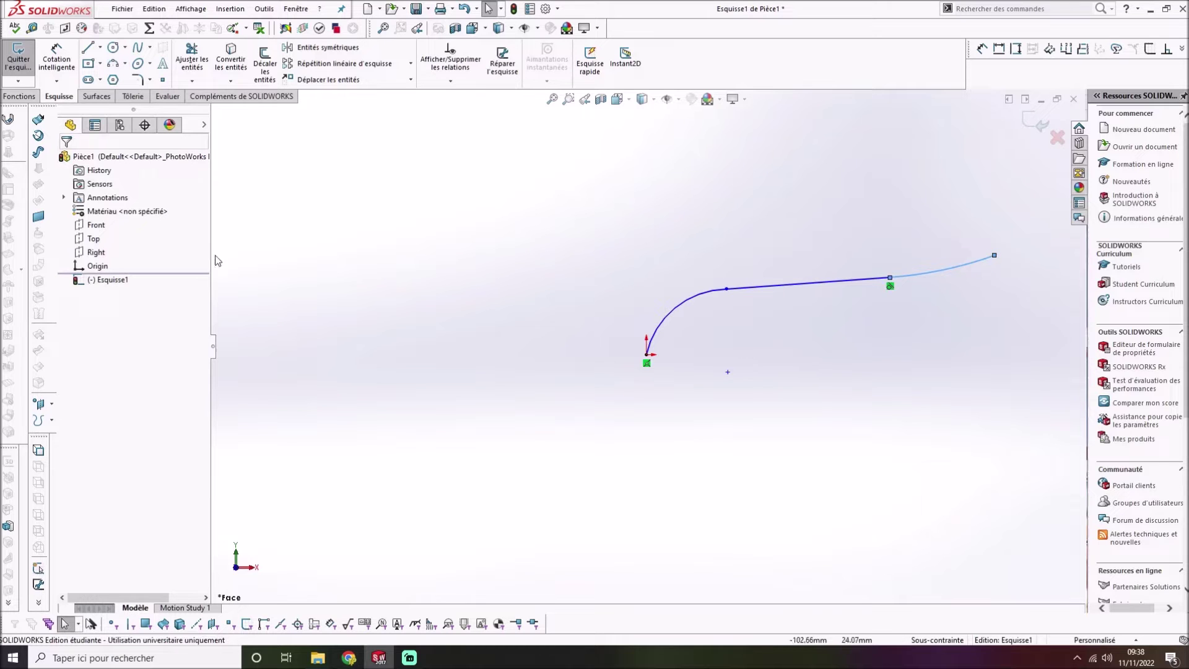
# Step: Check the path against the Front plane and close the sketch
pyautogui.click(94, 224)
pyautogui.moveTo(814, 448)
pyautogui.mouseDown(button='middle')
pyautogui.moveTo(818, 430)
pyautogui.moveTo(949, 428)
pyautogui.moveTo(828, 428)
pyautogui.moveTo(921, 417)
pyautogui.moveTo(844, 417)
pyautogui.mouseUp(button='middle')
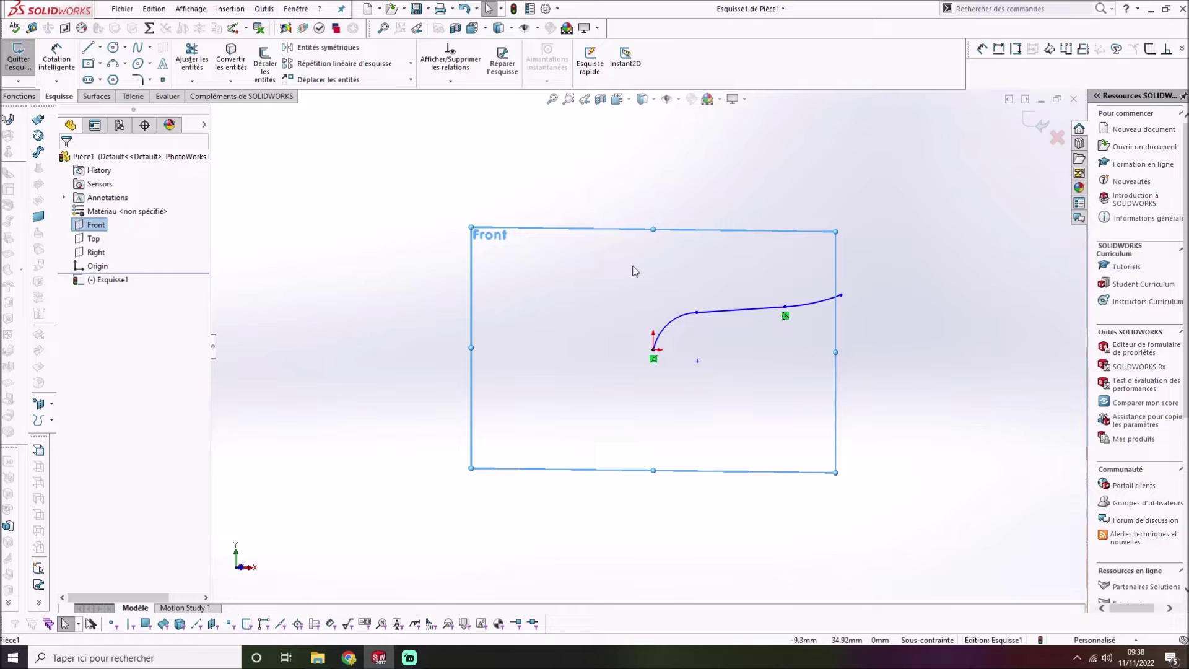
pyautogui.click(407, 322)
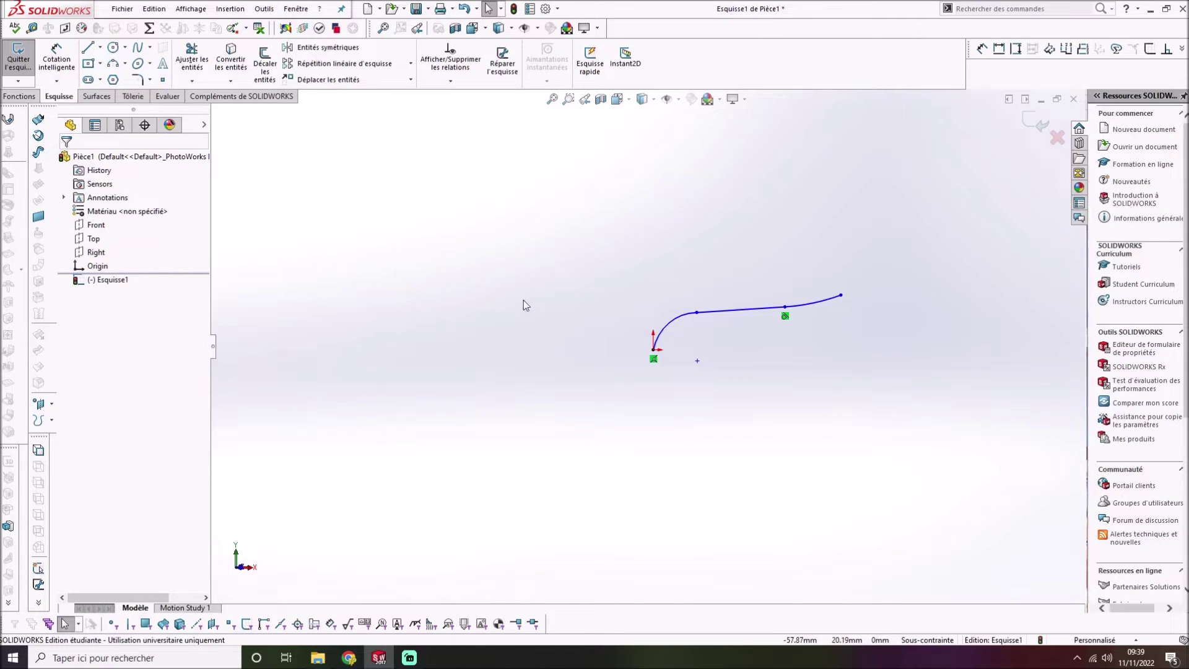
pyautogui.click(17, 58)
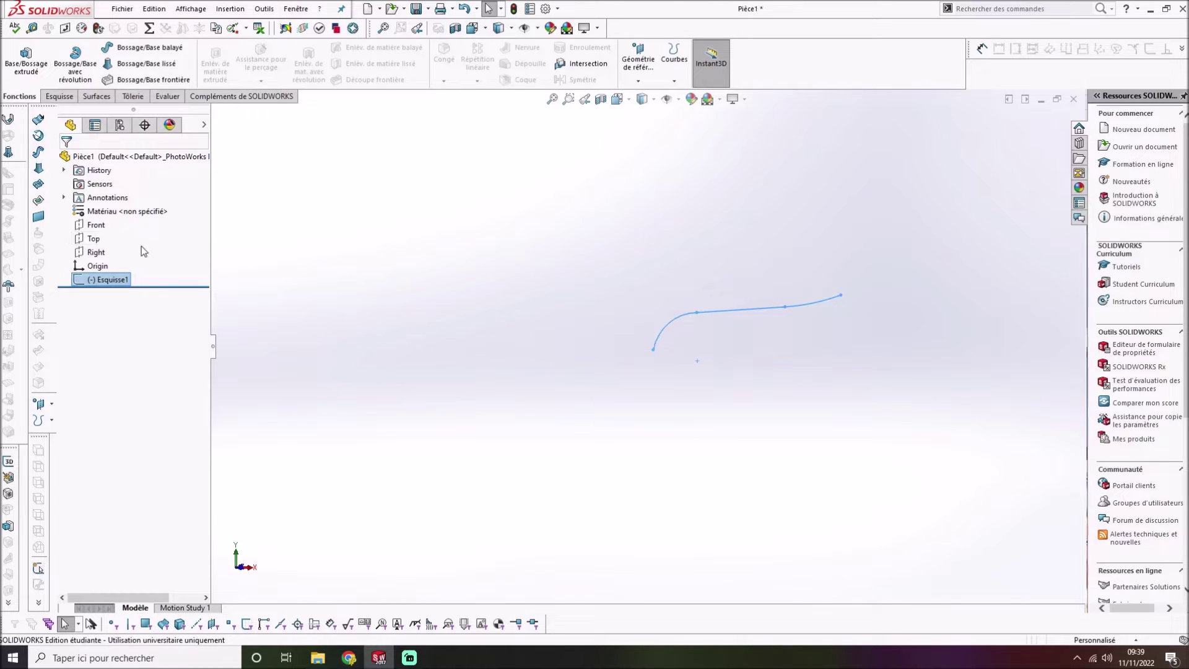
# Step: Sketch a circle of about 13.5 mm radius on the Top plane, centred on the origin at the path's start
pyautogui.click(91, 247)
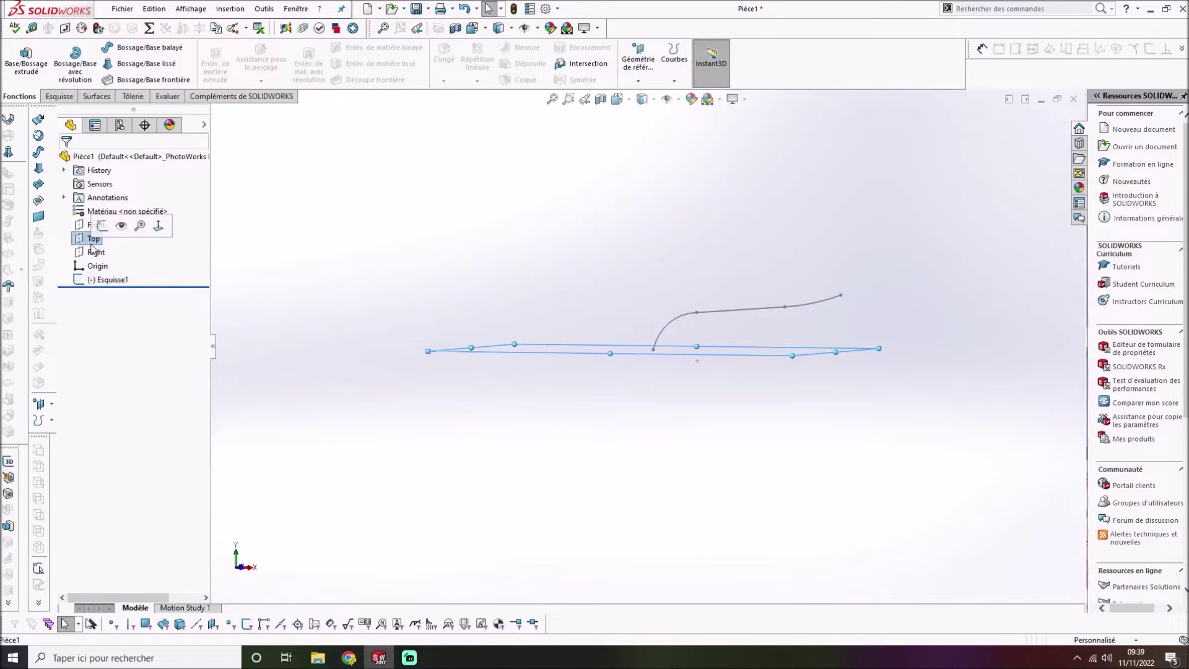
pyautogui.moveTo(663, 438)
pyautogui.mouseDown(button='middle')
pyautogui.moveTo(646, 647)
pyautogui.moveTo(652, 512)
pyautogui.moveTo(667, 515)
pyautogui.mouseUp(button='middle')
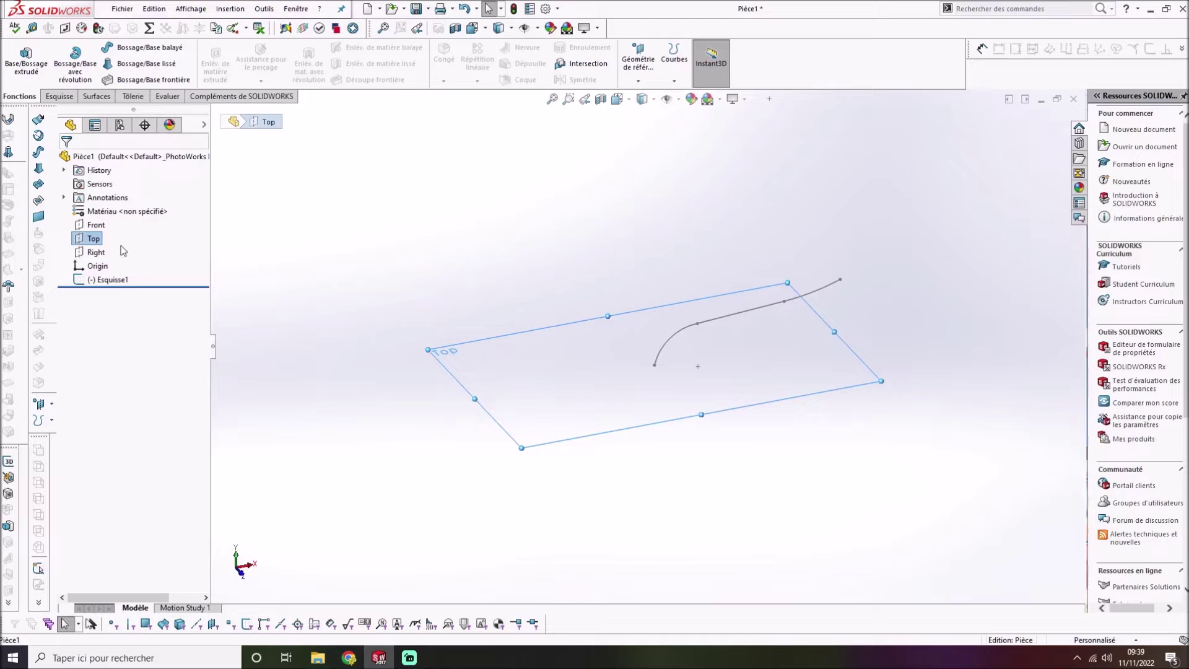
pyautogui.click(62, 98)
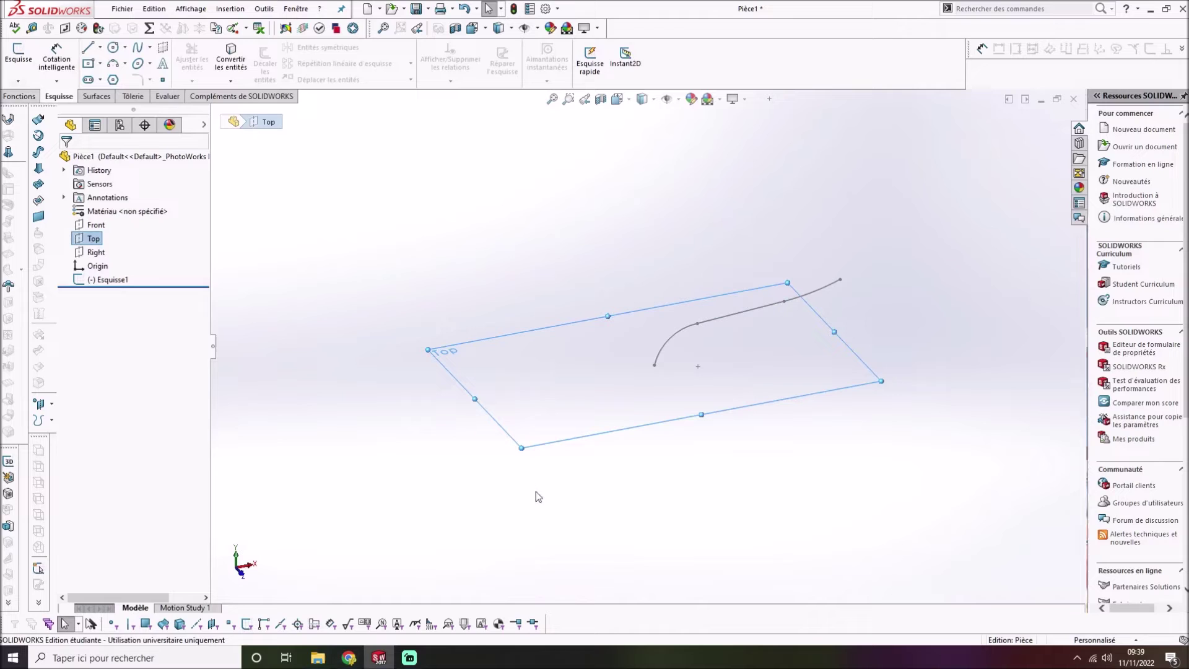
pyautogui.scroll(1, 689, 406)
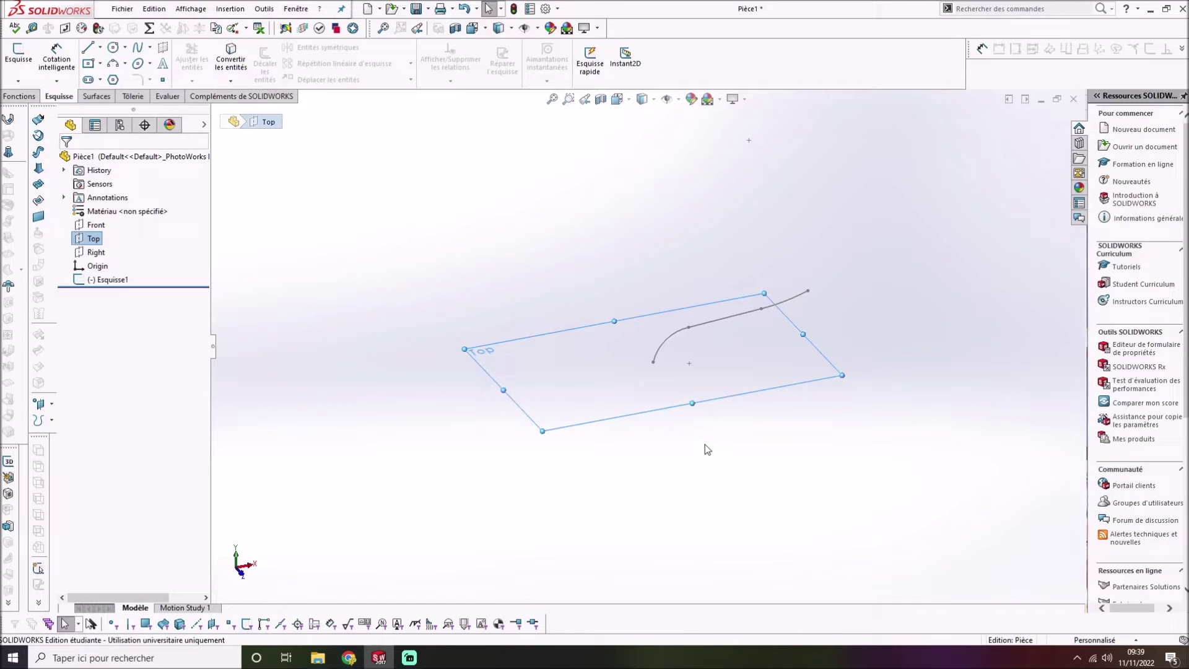
pyautogui.hotkey('ctrl', '8')
pyautogui.moveTo(664, 390); pyautogui.dragTo(684, 361, button='middle')
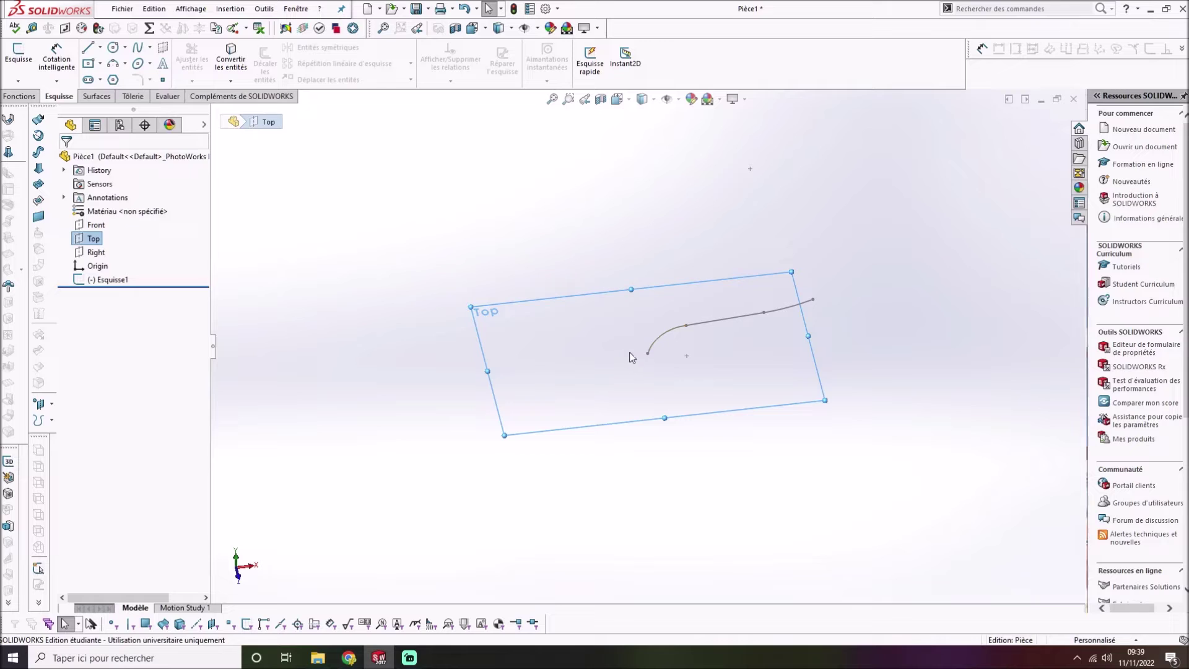
pyautogui.moveTo(666, 382); pyautogui.dragTo(666, 428, button='middle')
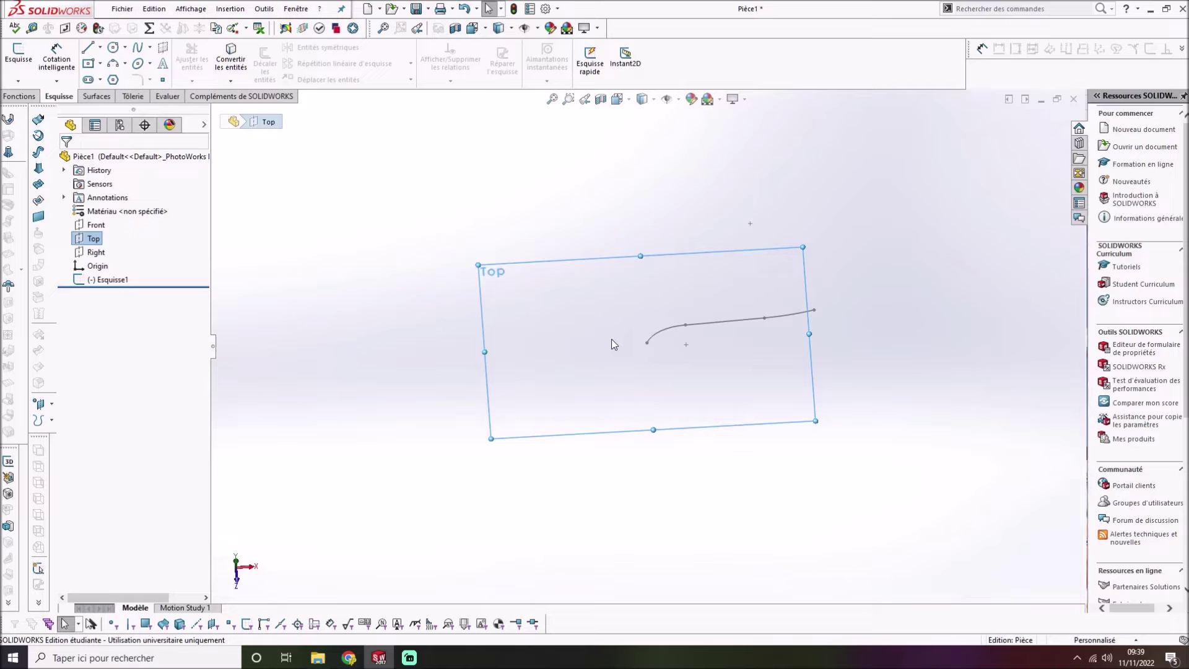
pyautogui.click(112, 49)
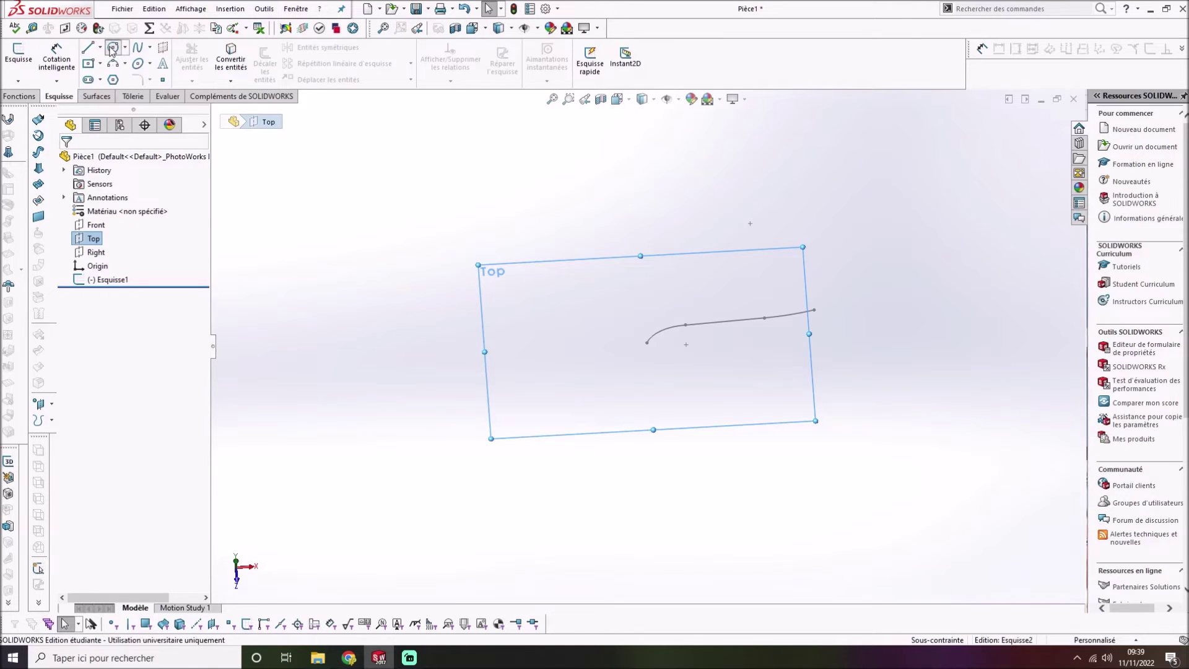
pyautogui.click(648, 344)
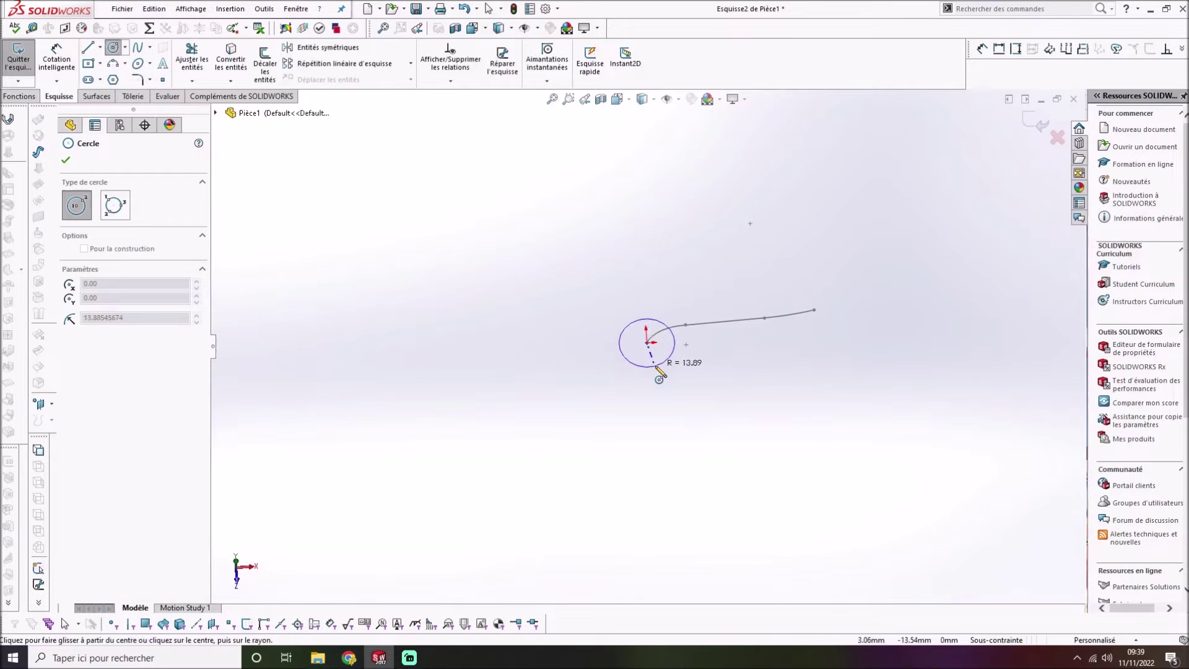
pyautogui.click(655, 365)
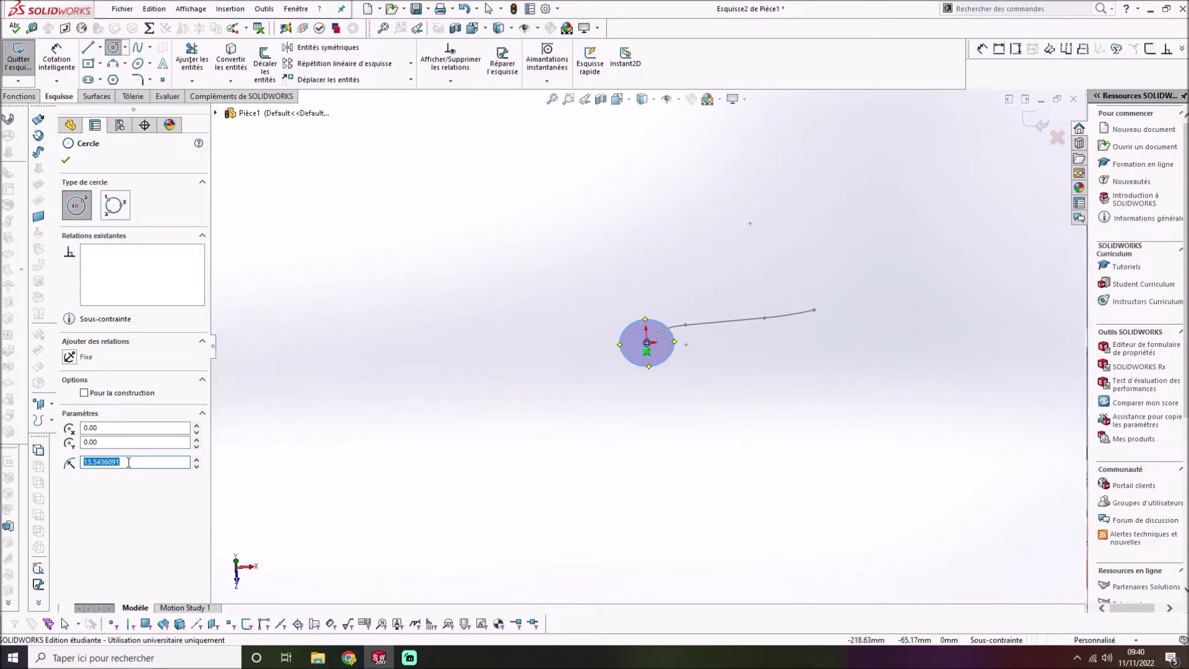
pyautogui.click(66, 162)
# Step: Set up a swept boss with the Top-plane circle as the profile and the arc-line-arc sketch as the path
pyautogui.moveTo(683, 373)
pyautogui.mouseDown(button='middle')
pyautogui.moveTo(656, 377)
pyautogui.moveTo(684, 341)
pyautogui.mouseUp(button='middle')
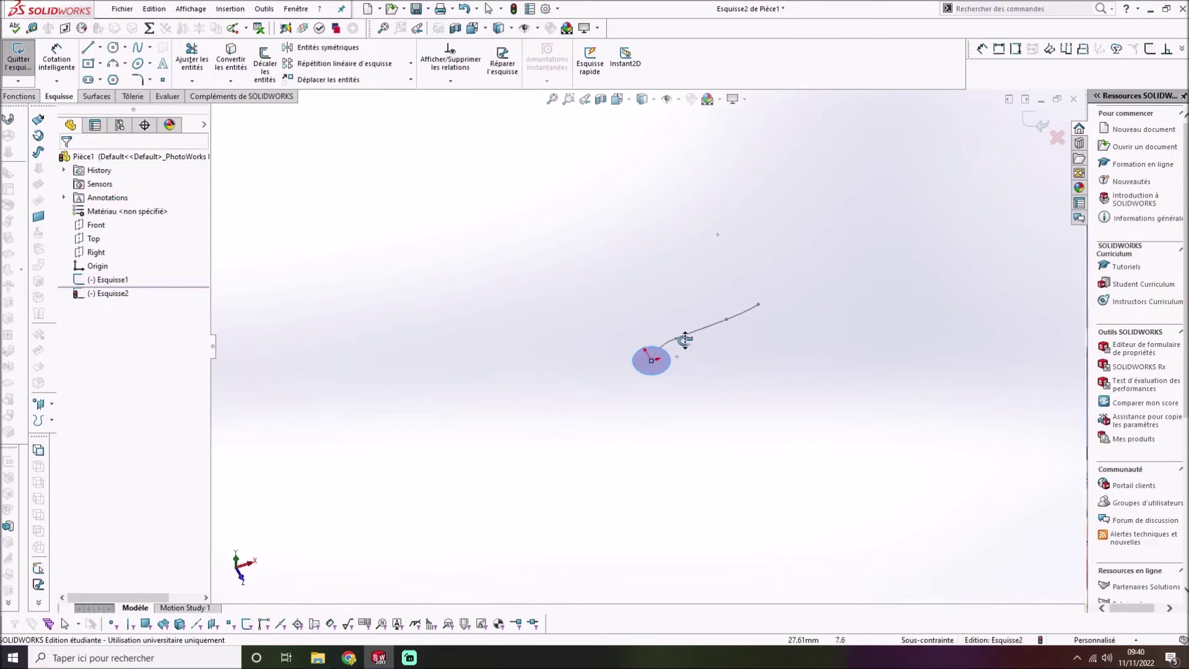
pyautogui.scroll(-6, 652, 359)
pyautogui.moveTo(700, 365)
pyautogui.mouseDown(button='middle')
pyautogui.moveTo(748, 415)
pyautogui.moveTo(751, 282)
pyautogui.moveTo(717, 404)
pyautogui.moveTo(724, 385)
pyautogui.mouseUp(button='middle')
pyautogui.scroll(3, 770, 353)
pyautogui.moveTo(770, 351)
pyautogui.mouseDown(button='middle')
pyautogui.moveTo(791, 343)
pyautogui.moveTo(799, 242)
pyautogui.moveTo(801, 266)
pyautogui.mouseUp(button='middle')
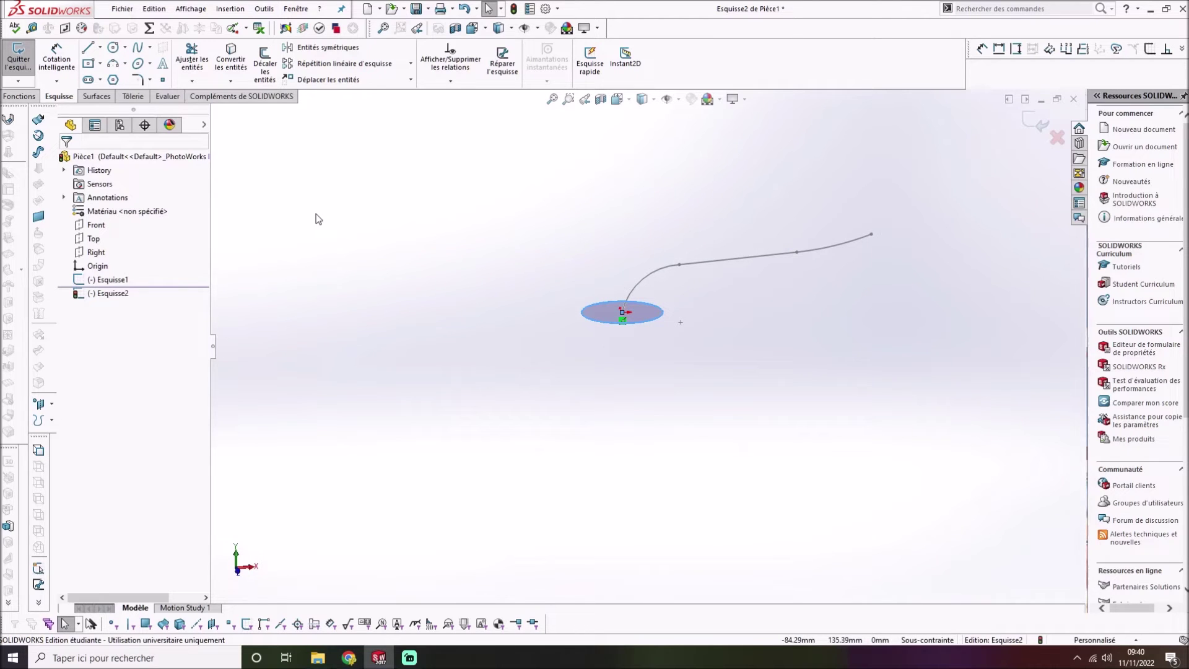
pyautogui.click(19, 96)
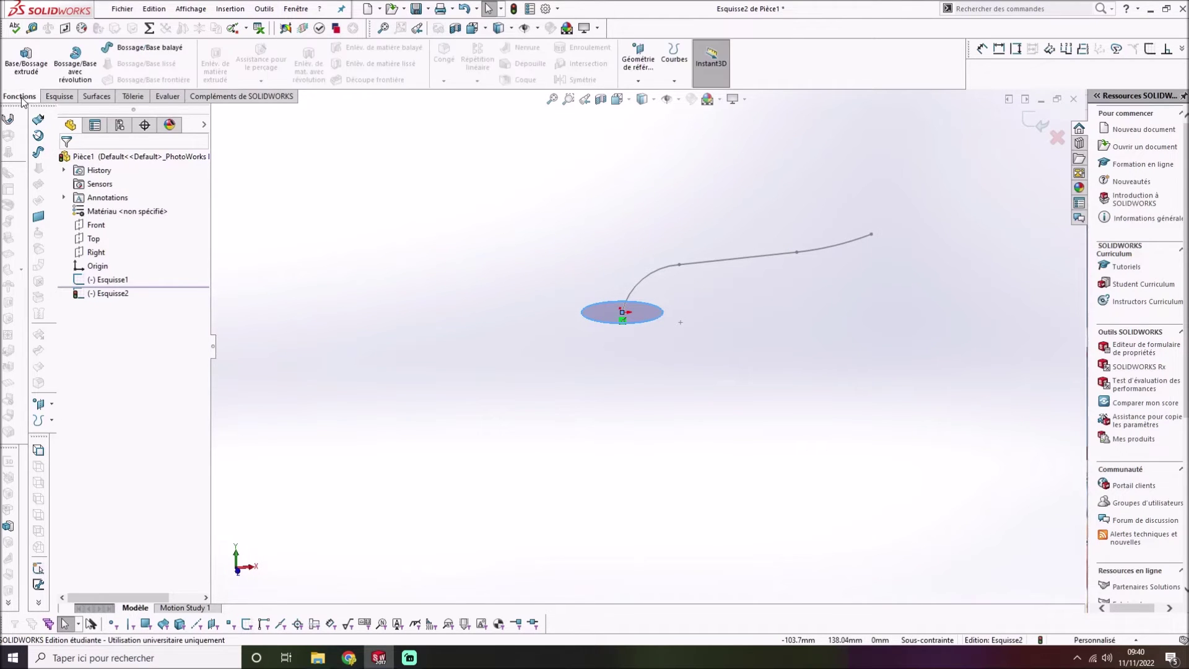
pyautogui.click(154, 54)
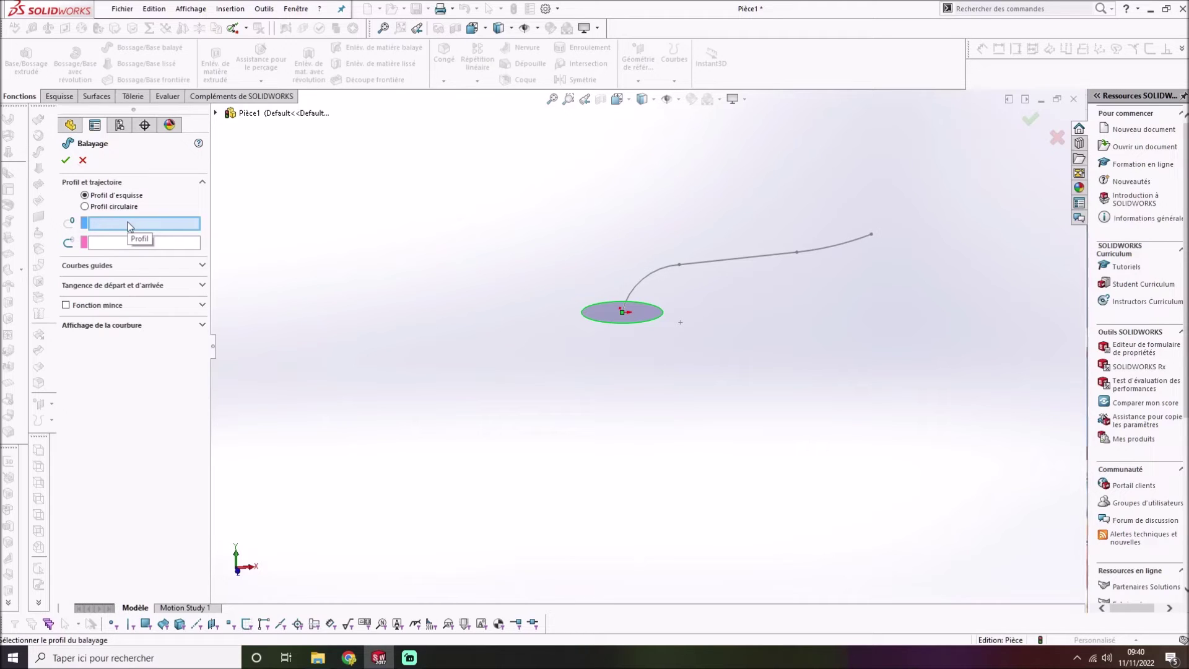
pyautogui.click(616, 325)
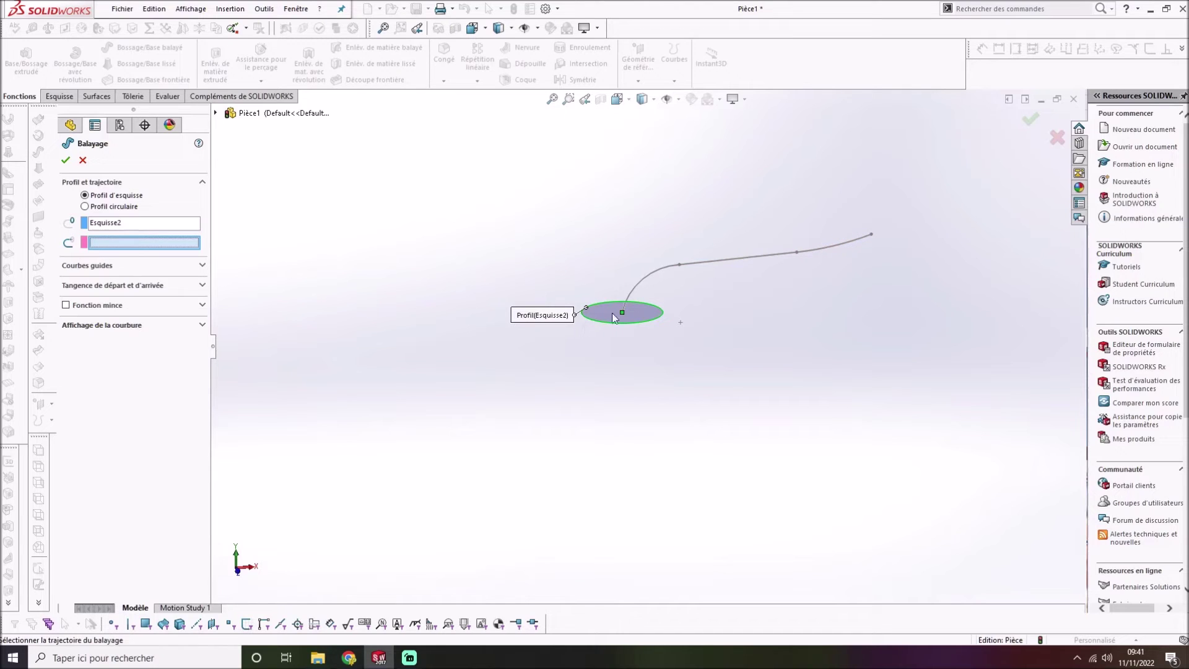
pyautogui.click(659, 268)
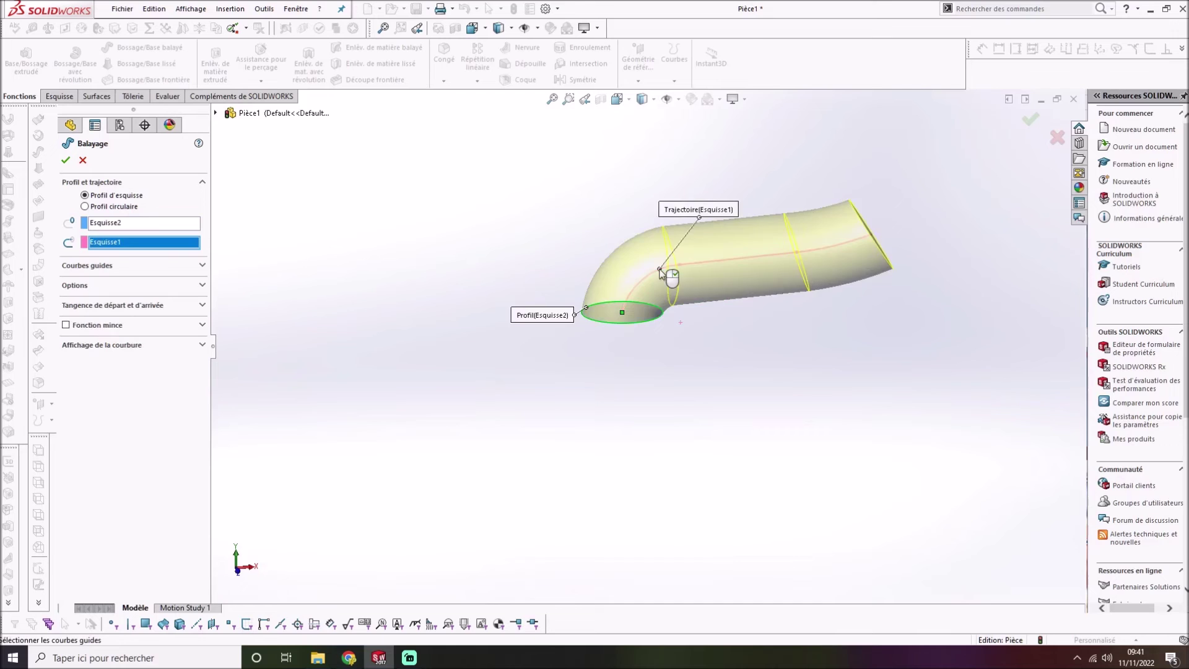
# Step: Check the sweep preview from several angles and create the swept solid
pyautogui.scroll(2, 689, 327)
pyautogui.moveTo(689, 328); pyautogui.dragTo(718, 233, button='middle')
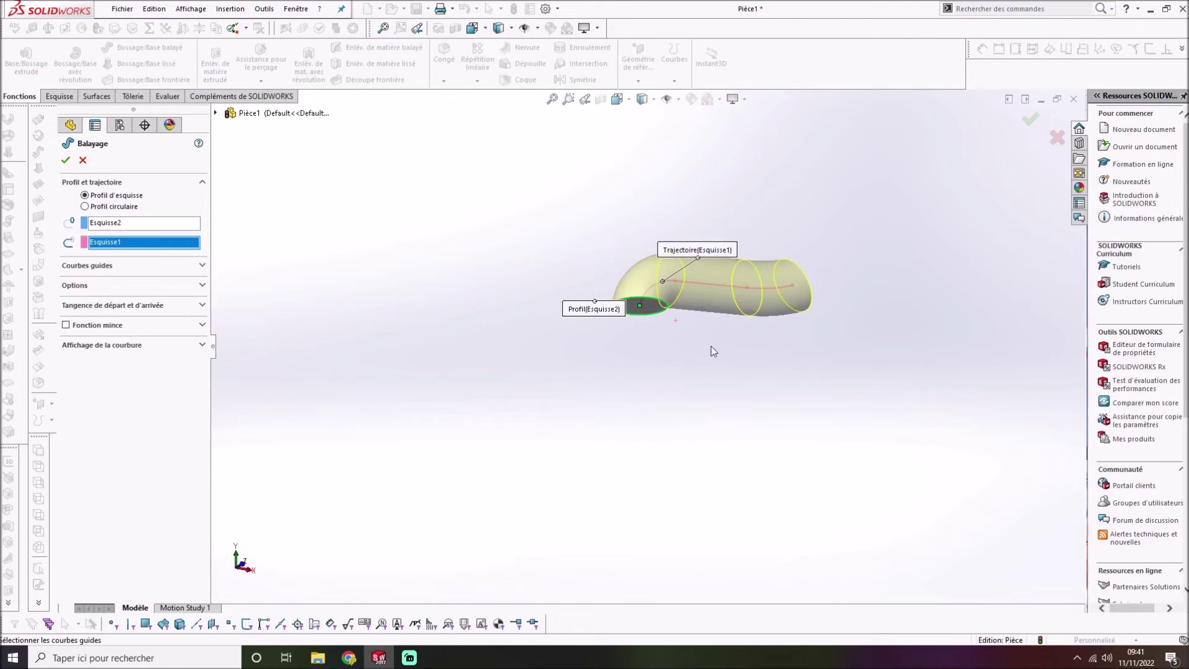
pyautogui.scroll(-1, 711, 329)
pyautogui.scroll(-2, 707, 320)
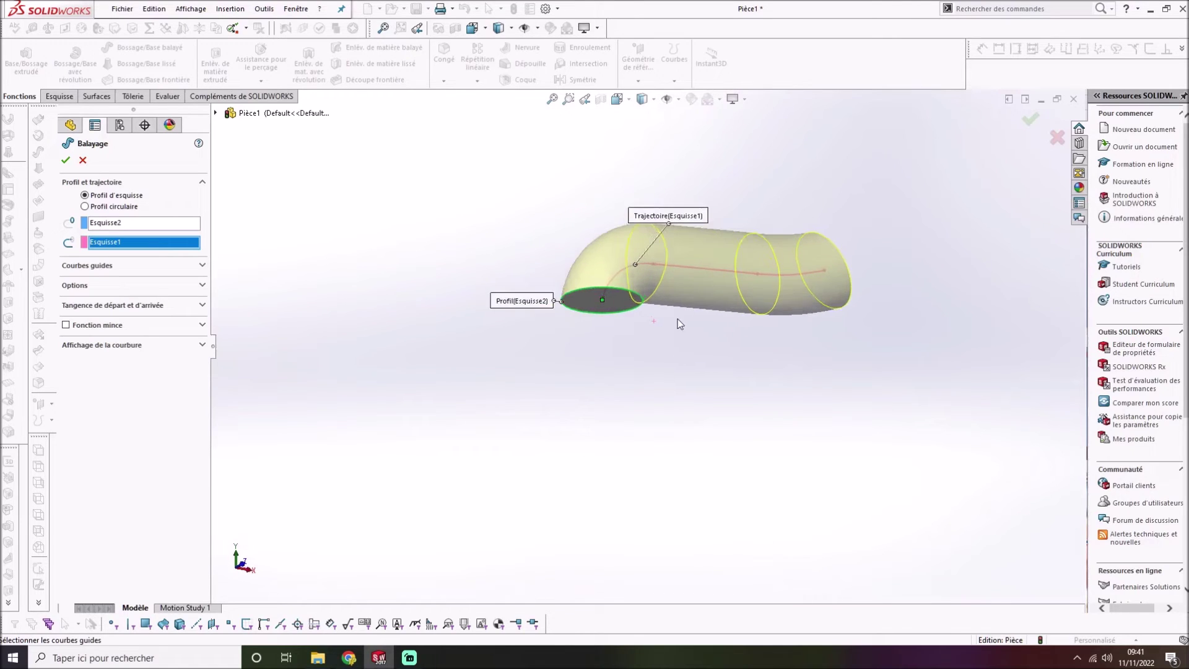
pyautogui.scroll(-1, 653, 320)
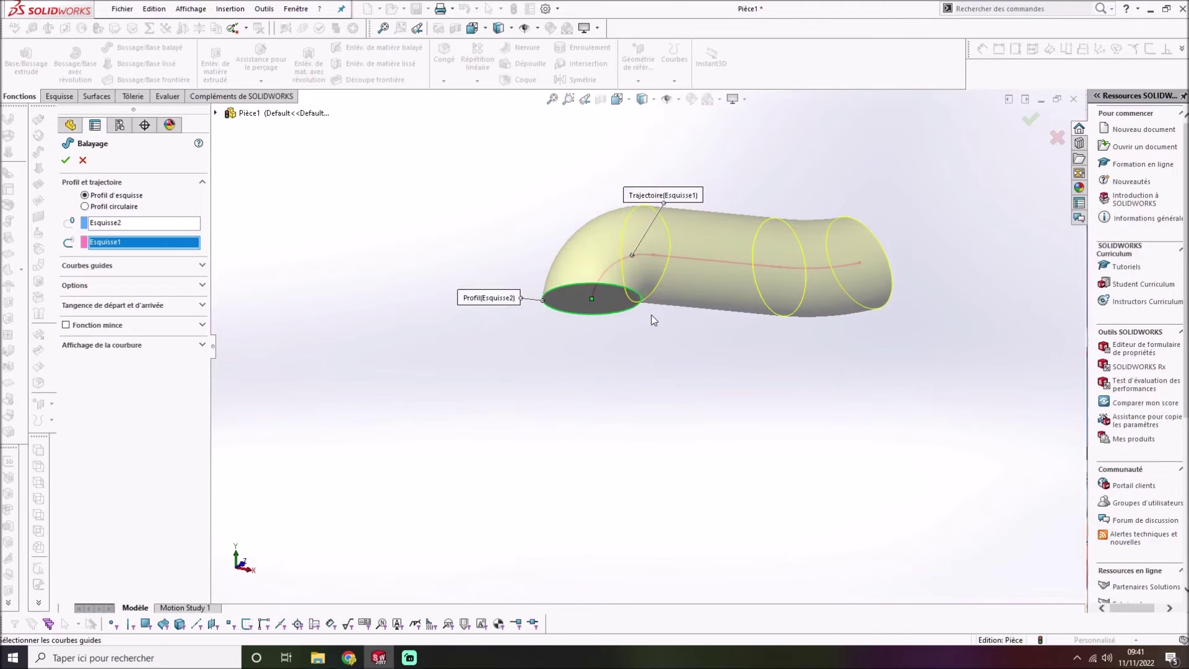
pyautogui.moveTo(655, 315)
pyautogui.mouseDown(button='middle')
pyautogui.moveTo(682, 314)
pyautogui.moveTo(634, 328)
pyautogui.moveTo(645, 329)
pyautogui.moveTo(648, 282)
pyautogui.moveTo(651, 321)
pyautogui.mouseUp(button='middle')
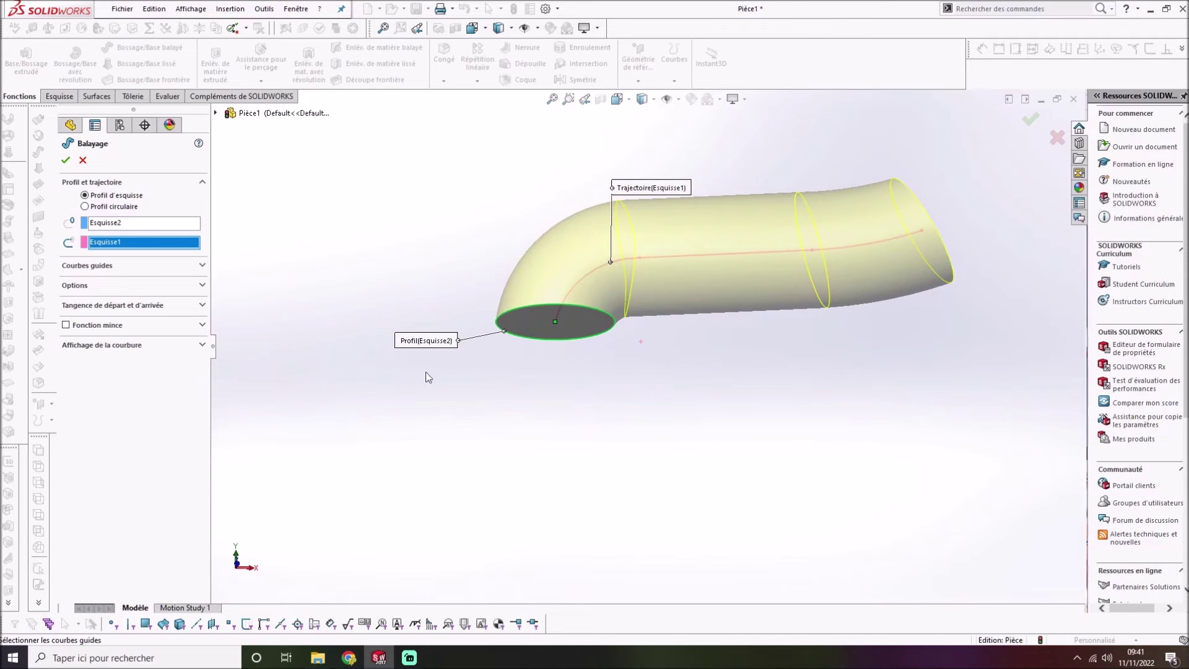
pyautogui.click(67, 162)
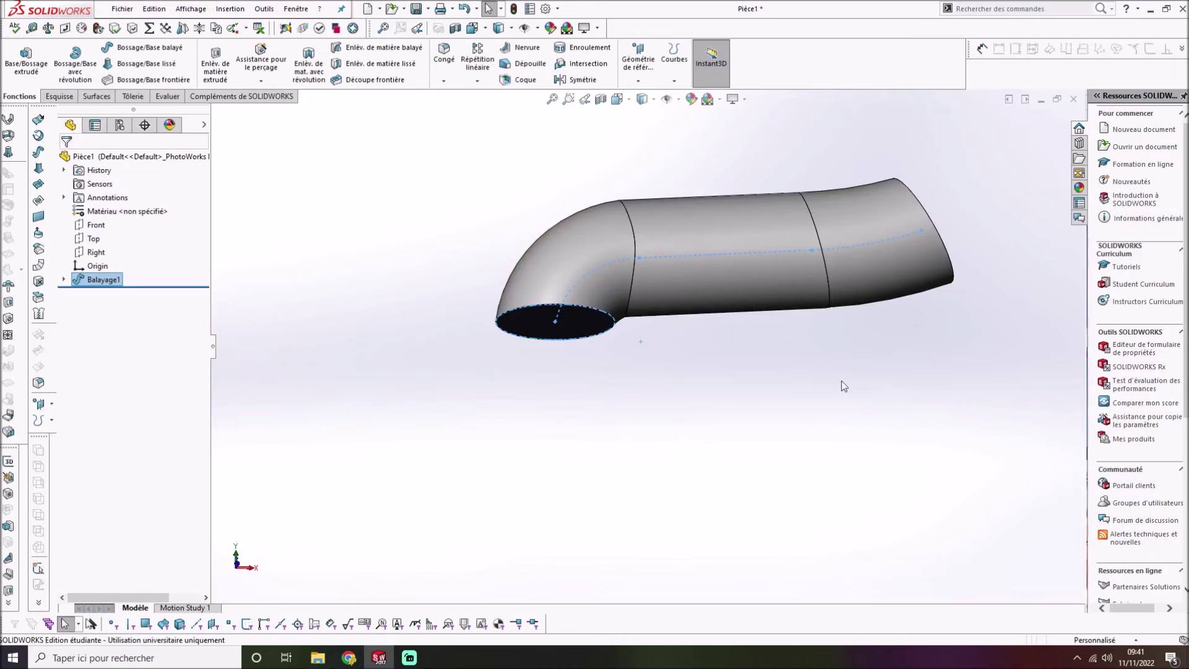
# Step: Start a Shell on the swept solid with a wall thickness of 1 mm
pyautogui.moveTo(709, 360); pyautogui.dragTo(711, 300, button='middle')
pyautogui.click(613, 418)
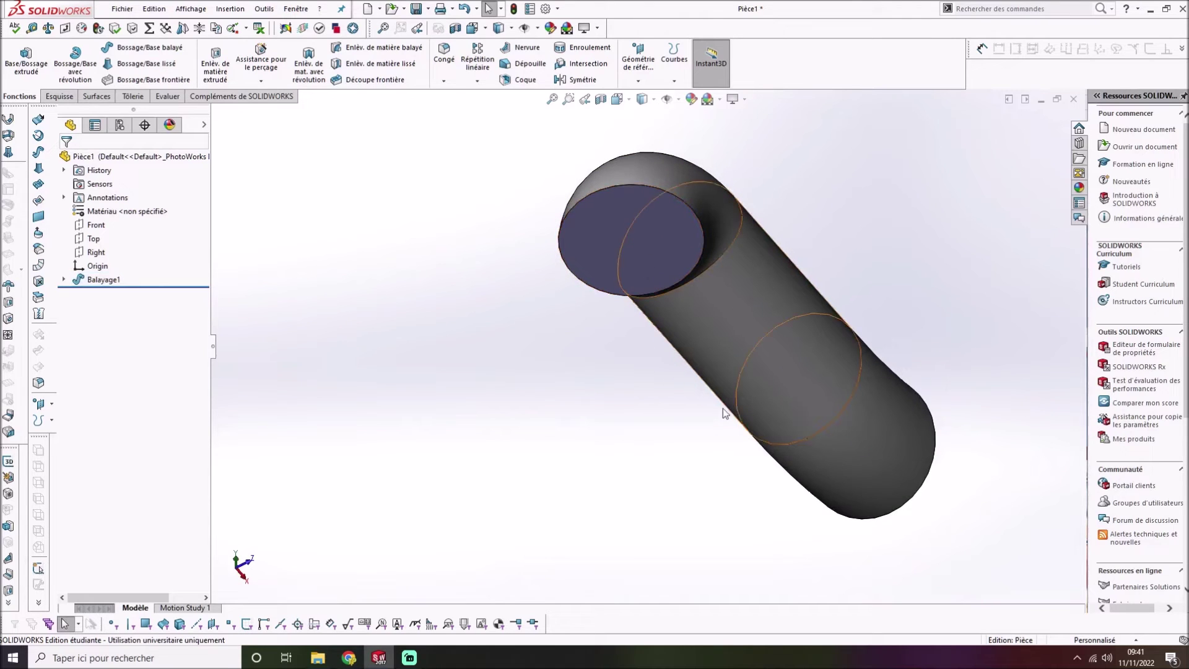
pyautogui.moveTo(694, 446); pyautogui.dragTo(555, 437, button='middle')
pyautogui.moveTo(786, 290); pyautogui.dragTo(752, 304, button='middle')
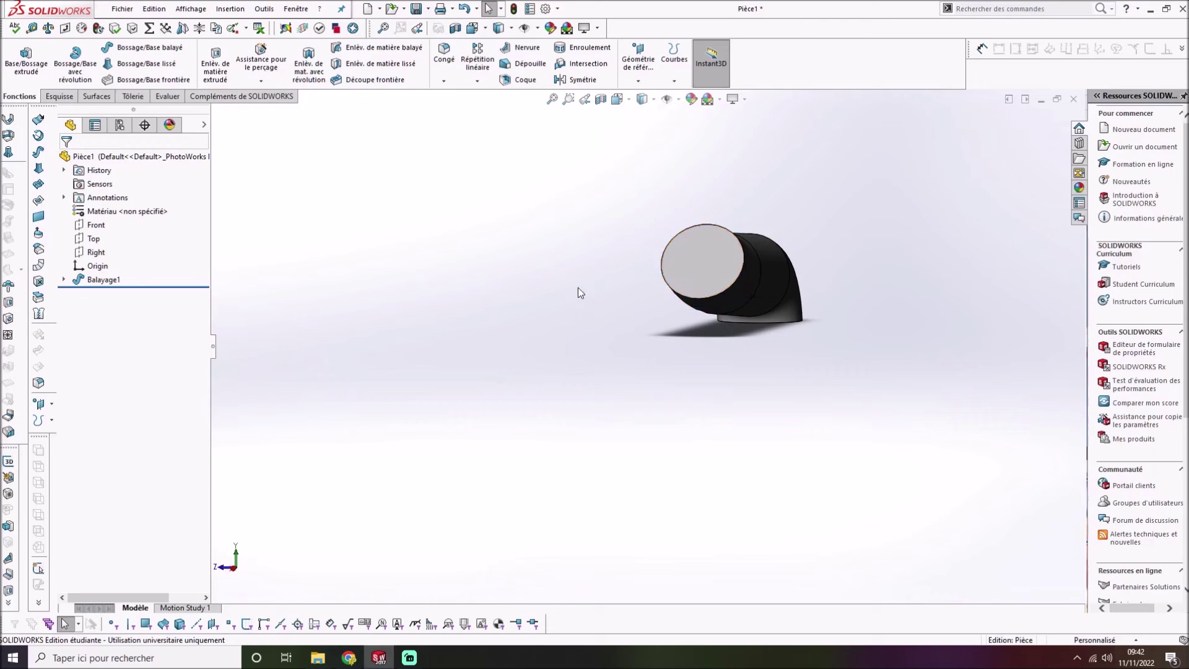
pyautogui.scroll(2, 628, 286)
pyautogui.scroll(-3, 628, 286)
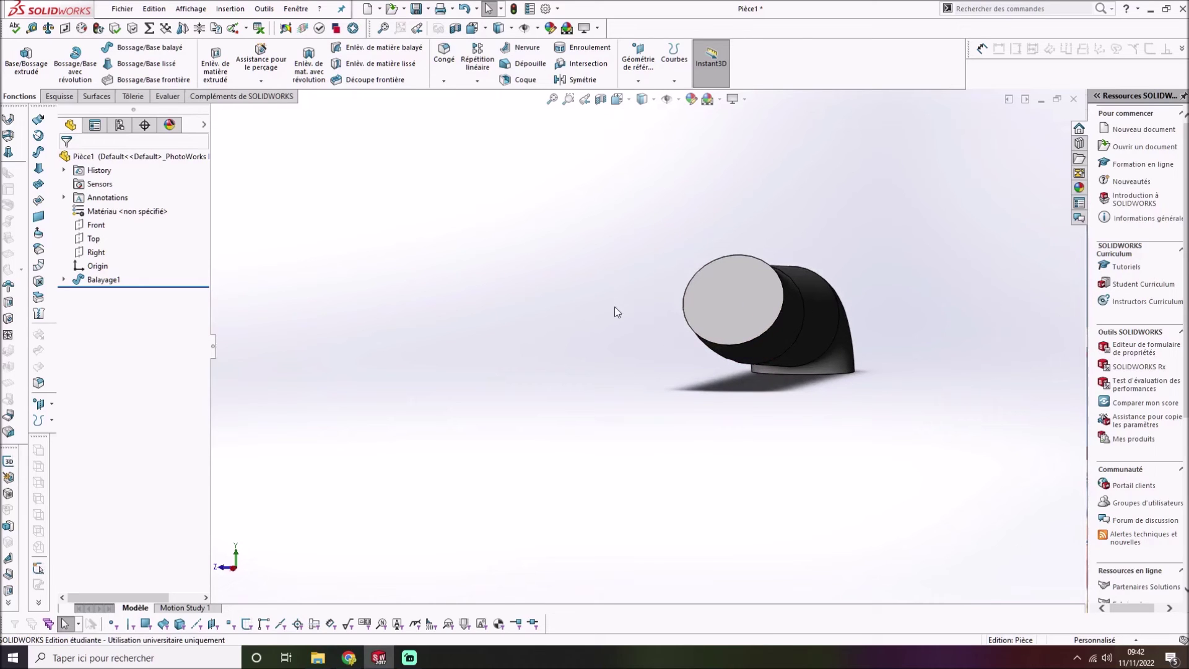
pyautogui.click(519, 80)
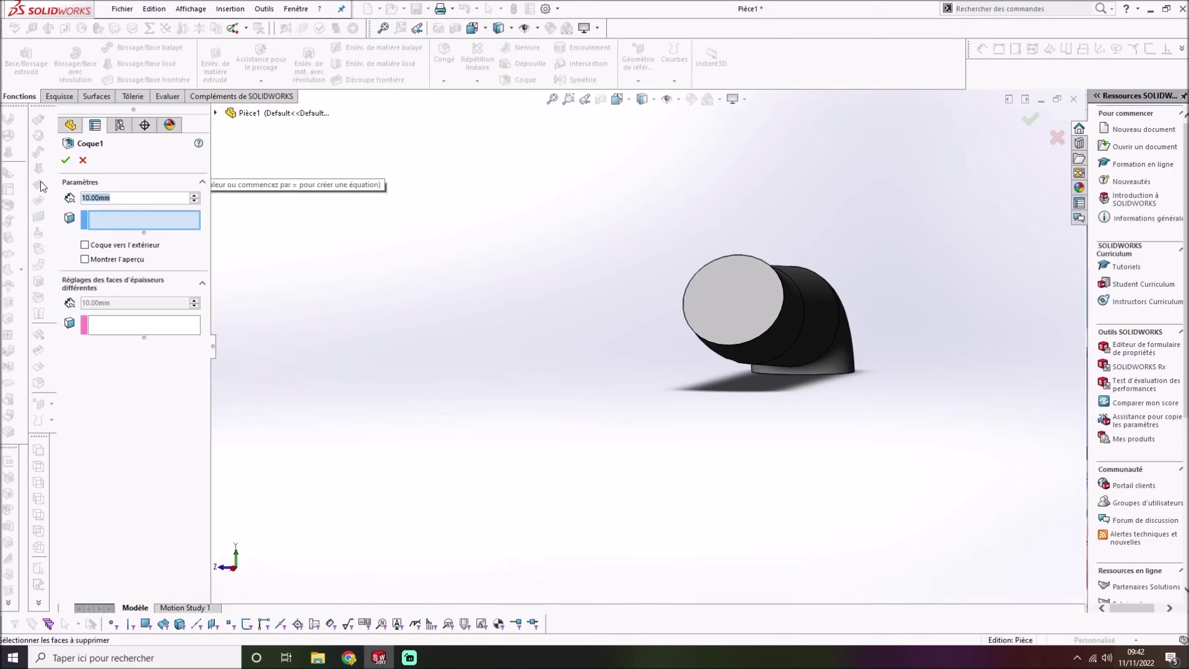
pyautogui.write('1')
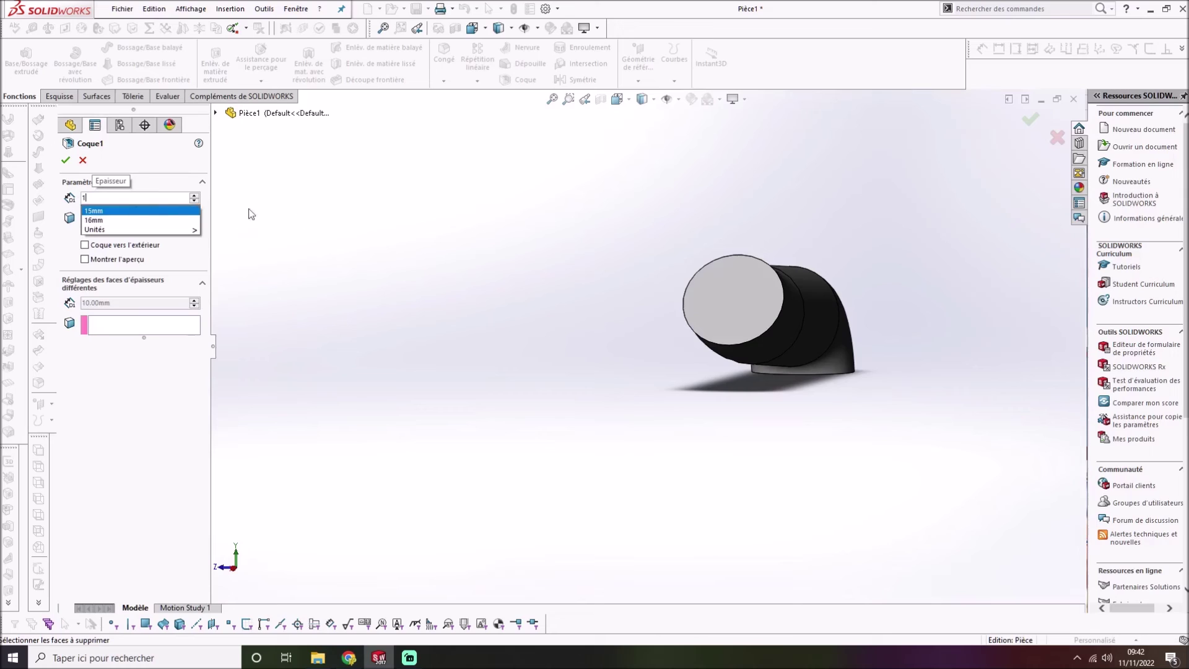
pyautogui.click(300, 217)
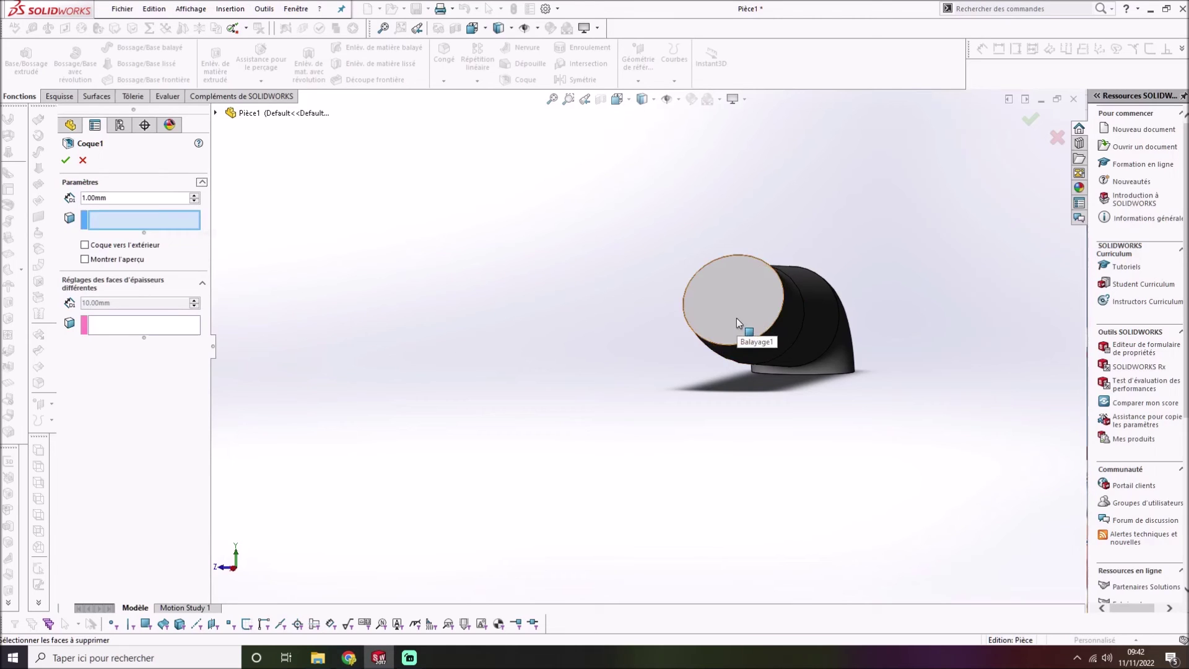
# Step: Choose both flat end faces of the bent cylinder as the faces to remove and create the shell
pyautogui.scroll(-4, 737, 318)
pyautogui.moveTo(786, 455); pyautogui.dragTo(780, 305, button='middle')
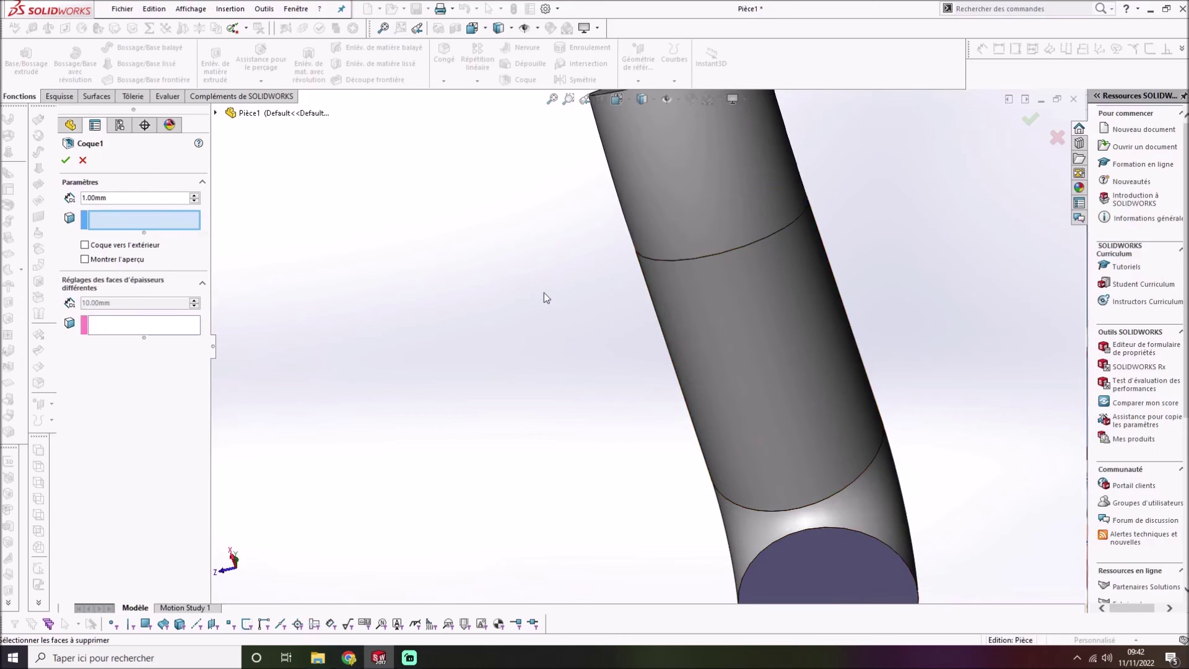
pyautogui.moveTo(586, 288); pyautogui.dragTo(577, 462, button='middle')
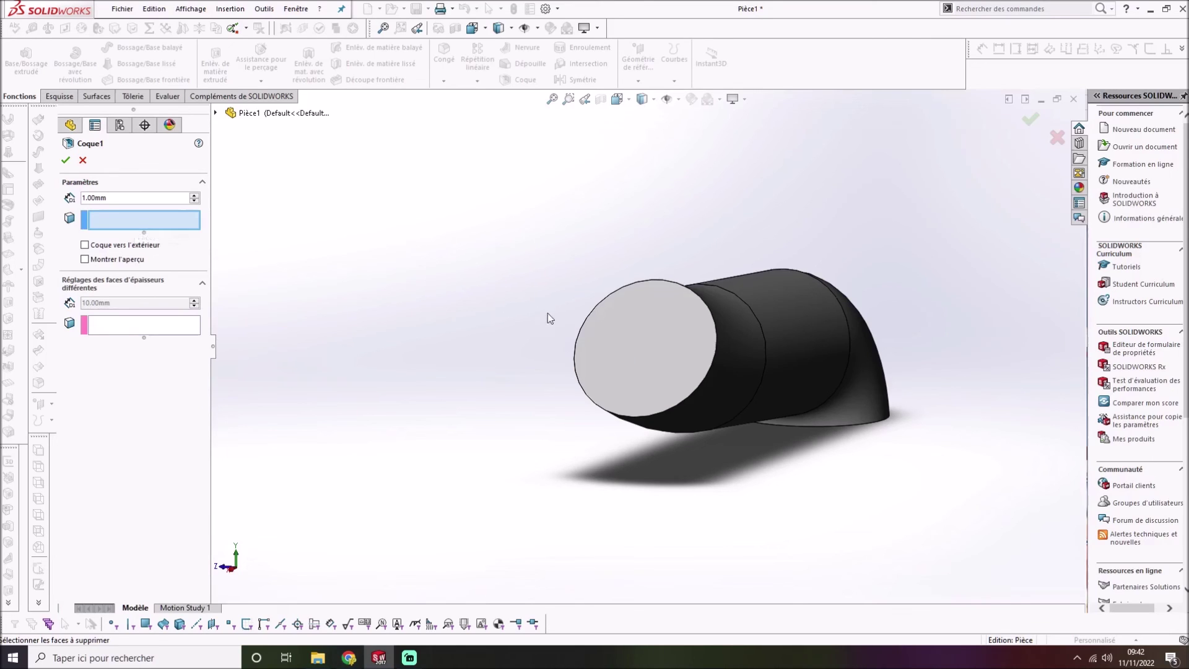
pyautogui.click(624, 354)
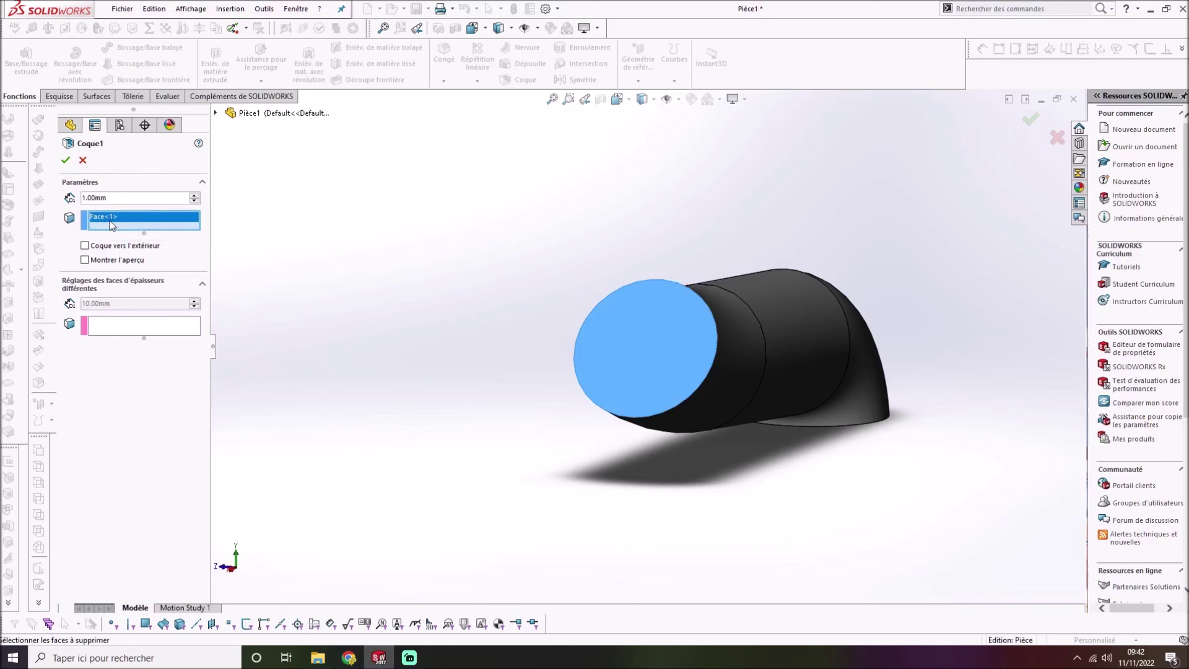
pyautogui.moveTo(774, 456); pyautogui.dragTo(767, 300, button='middle')
pyautogui.click(754, 472)
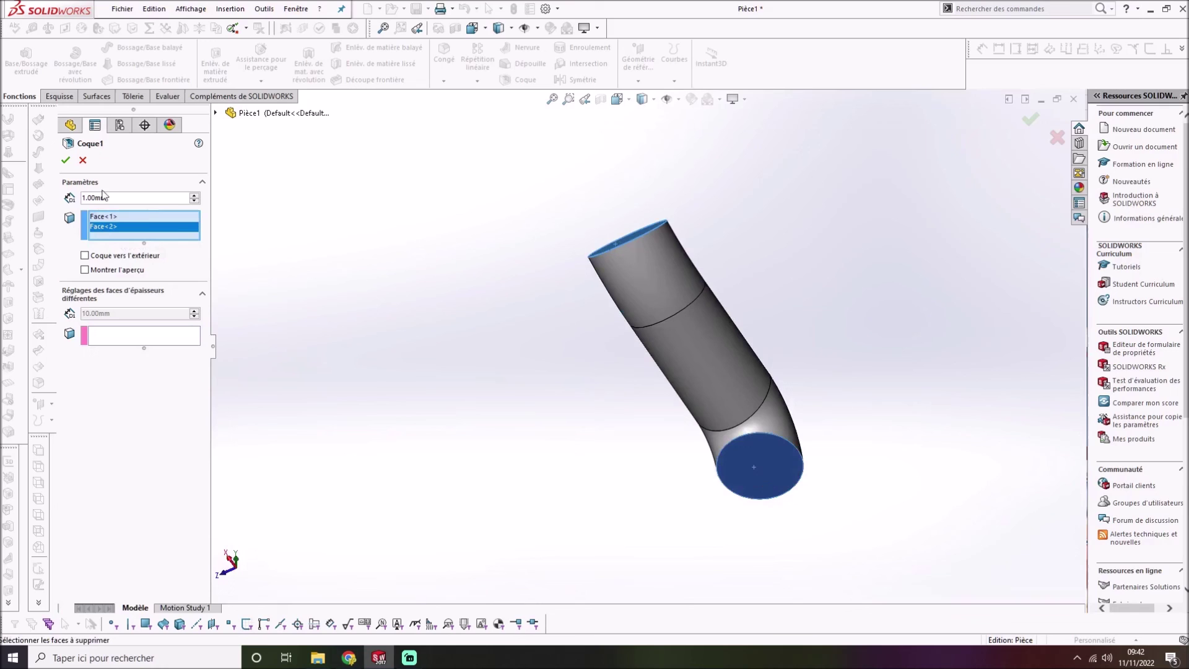
pyautogui.moveTo(607, 372); pyautogui.dragTo(576, 458, button='middle')
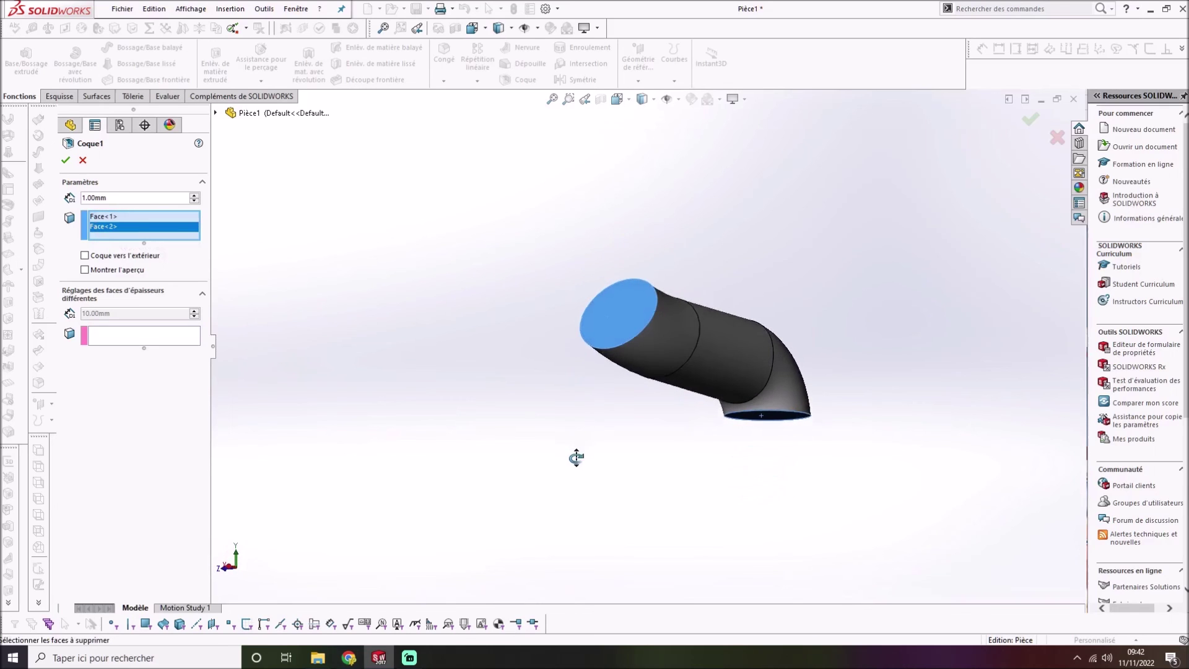
pyautogui.click(65, 160)
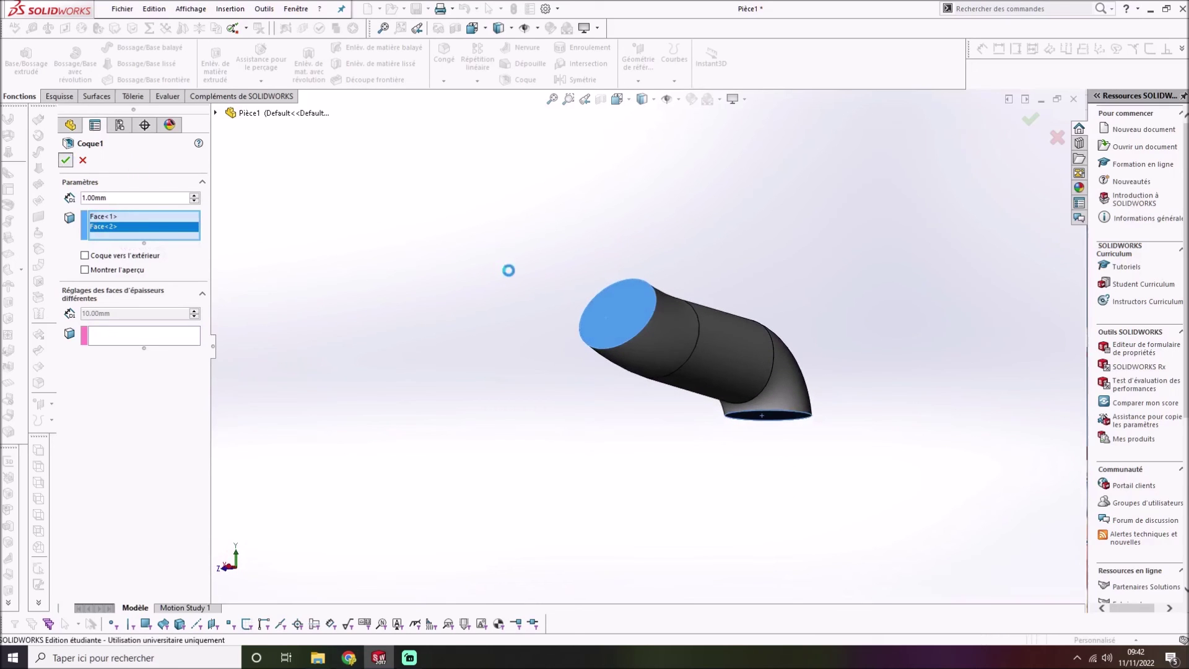
# Step: Examine the hollowed tube's open ends, wall and bends from several angles
pyautogui.moveTo(657, 371); pyautogui.dragTo(693, 390, button='middle')
pyautogui.scroll(-5, 654, 355)
pyautogui.moveTo(649, 350); pyautogui.dragTo(670, 377, button='middle')
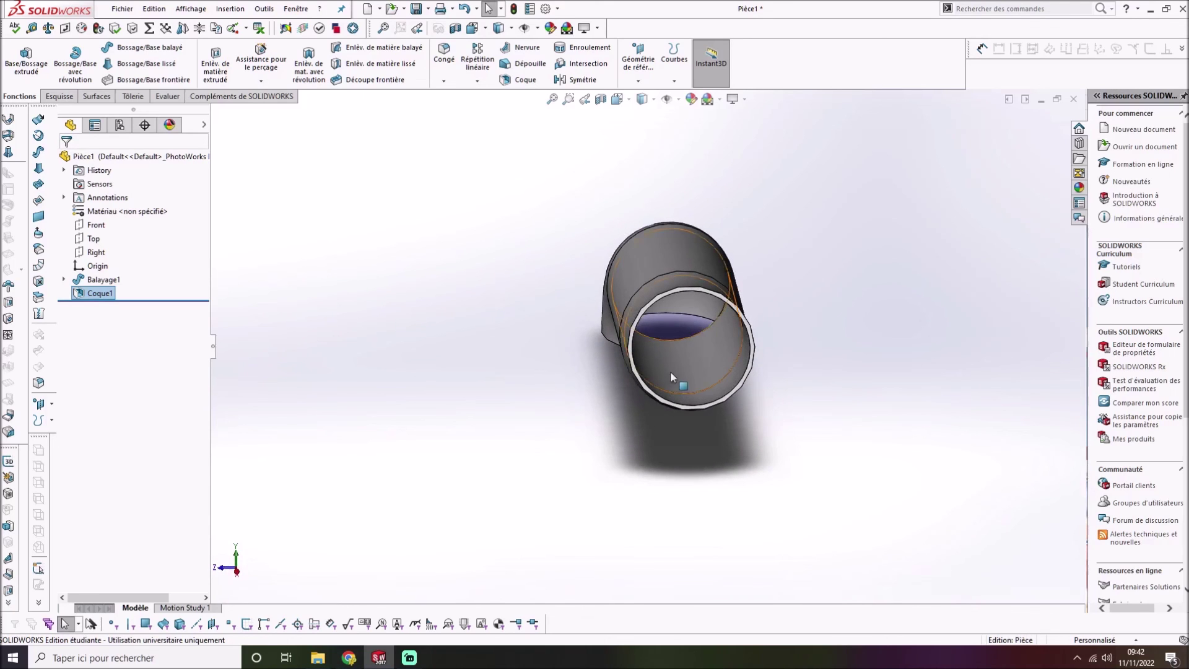
pyautogui.scroll(-2, 672, 372)
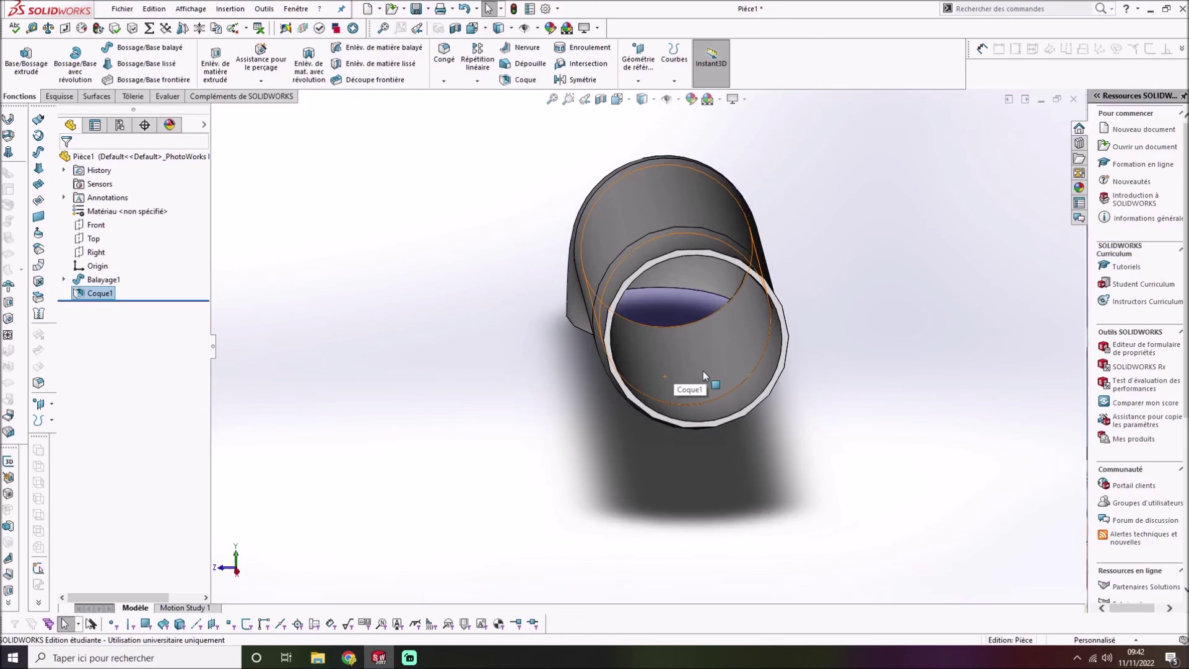
pyautogui.scroll(1, 704, 370)
pyautogui.scroll(-2, 704, 370)
pyautogui.scroll(2, 759, 370)
pyautogui.moveTo(750, 371); pyautogui.dragTo(640, 349, button='middle')
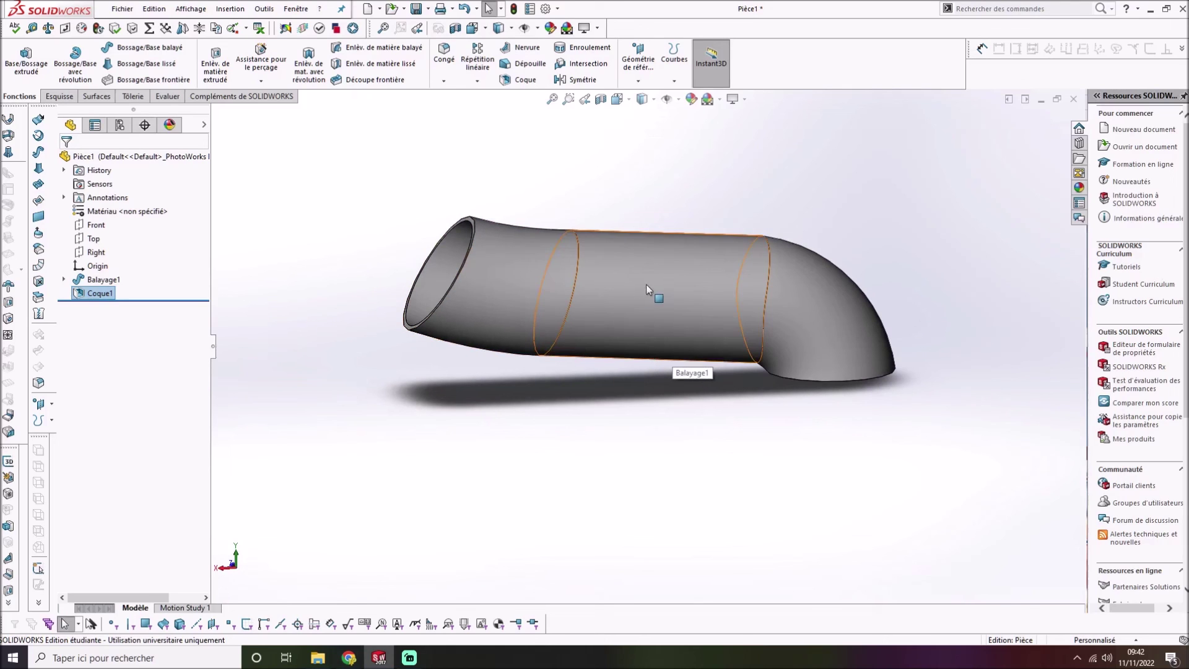
pyautogui.scroll(1, 655, 332)
pyautogui.moveTo(555, 321); pyautogui.dragTo(419, 235, button='middle')
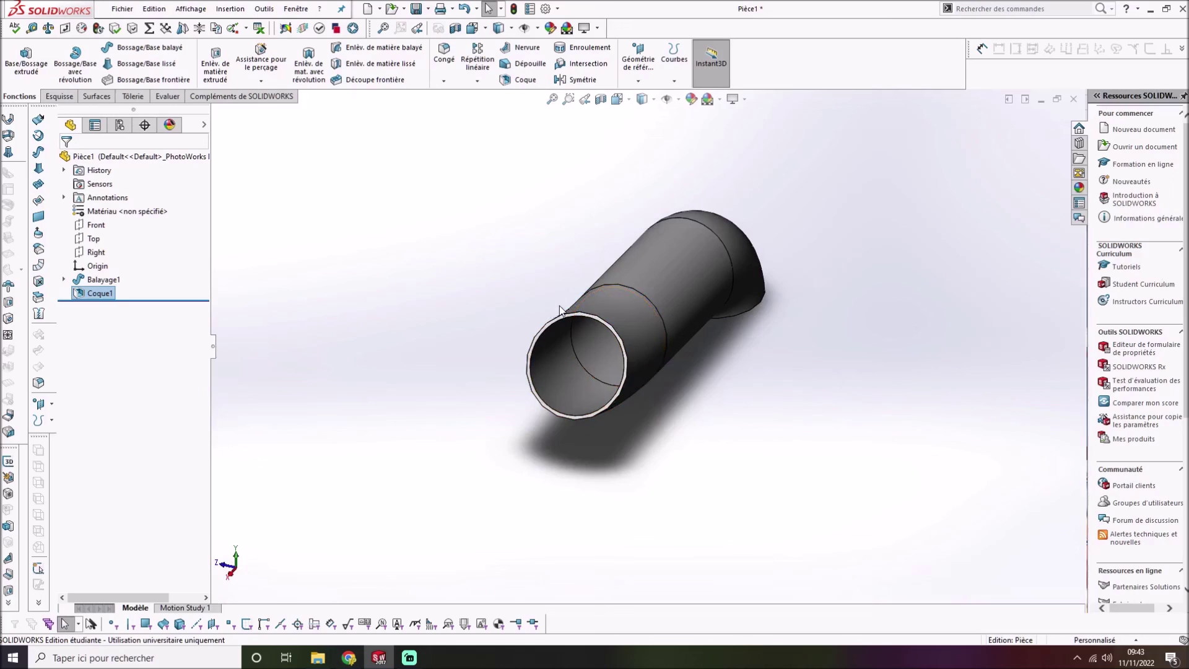